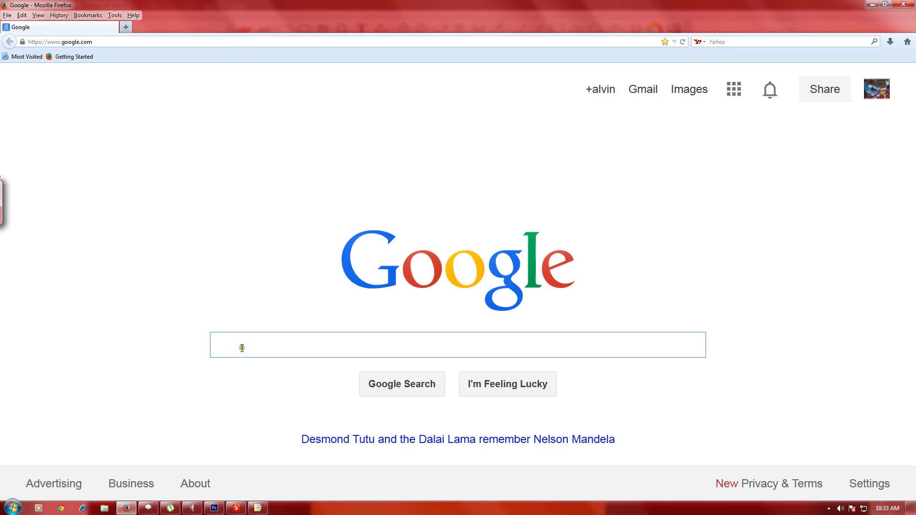
# Search Google for "bosto kingtee" and open the Bosto Kingtee tablets Facebook result
pyautogui.write('bost')
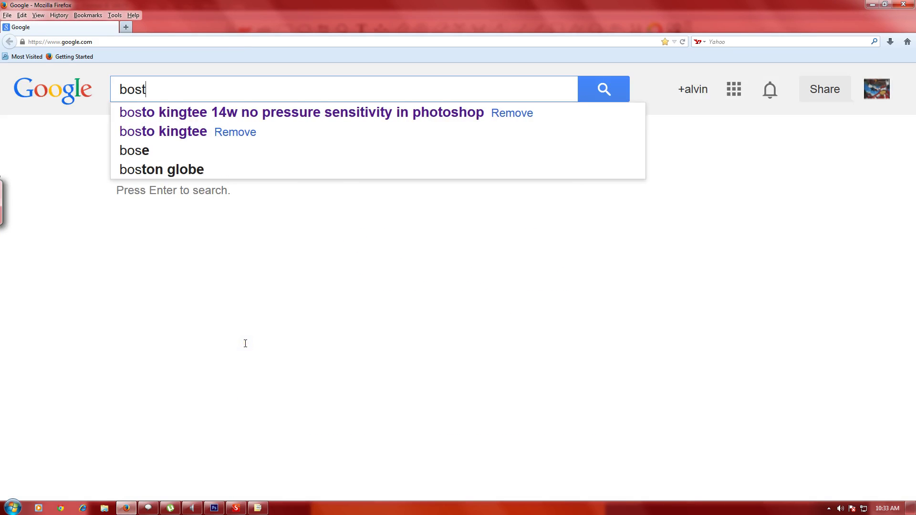
pyautogui.write('o ')
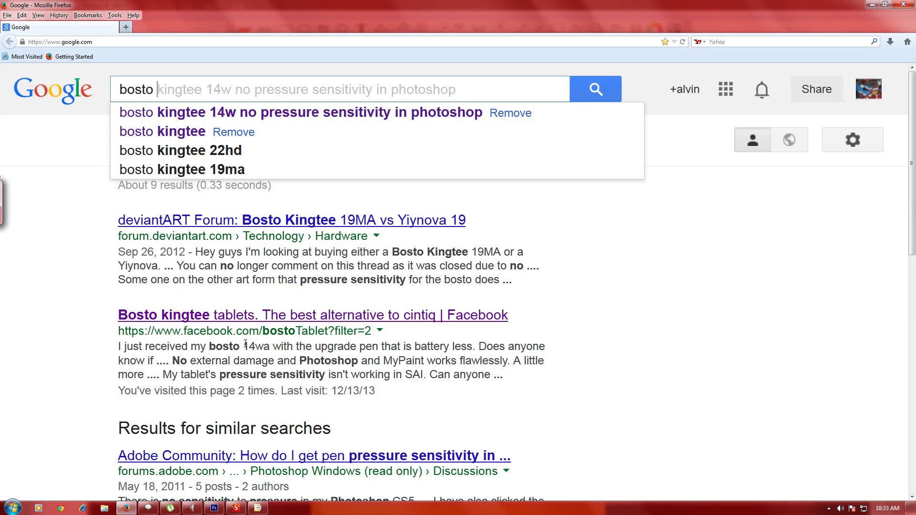
pyautogui.write('kingt')
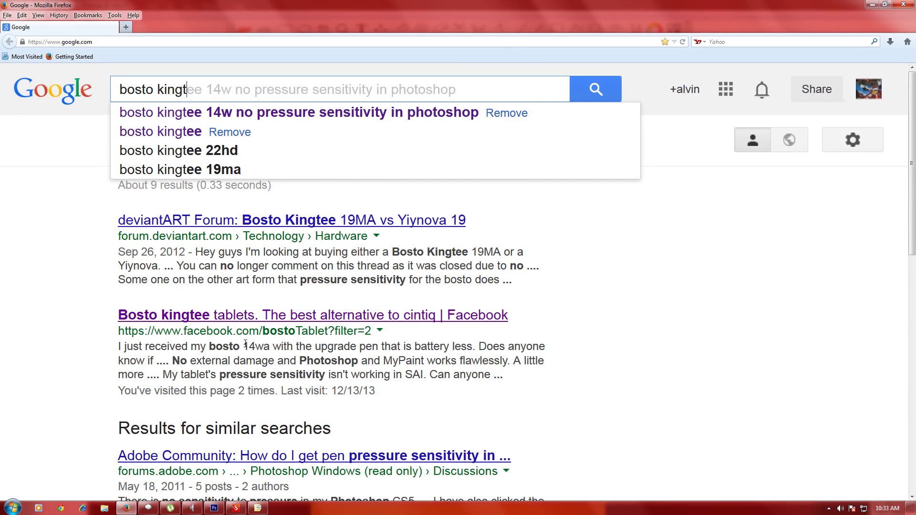
pyautogui.write('ee')
pyautogui.click(246, 319)
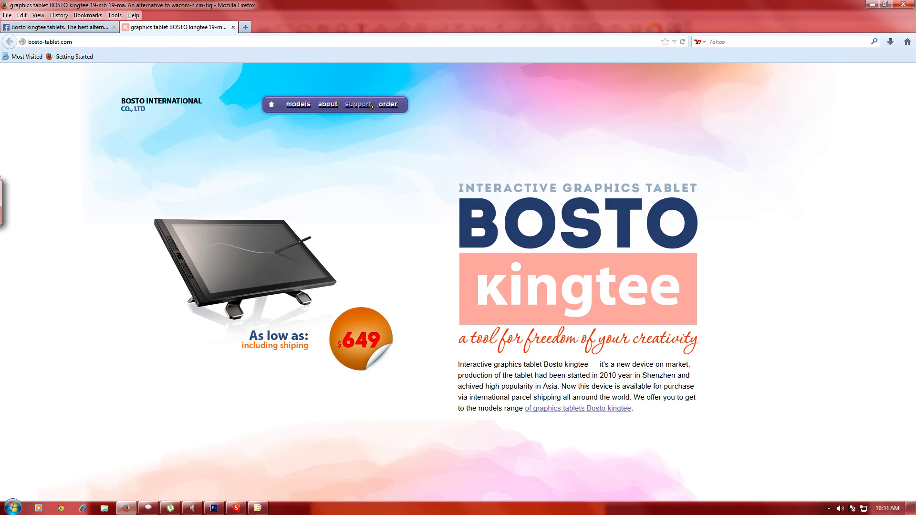
# Browse the Bosto site's model and order pages and examine the driver files on its support download page
pyautogui.click(305, 106)
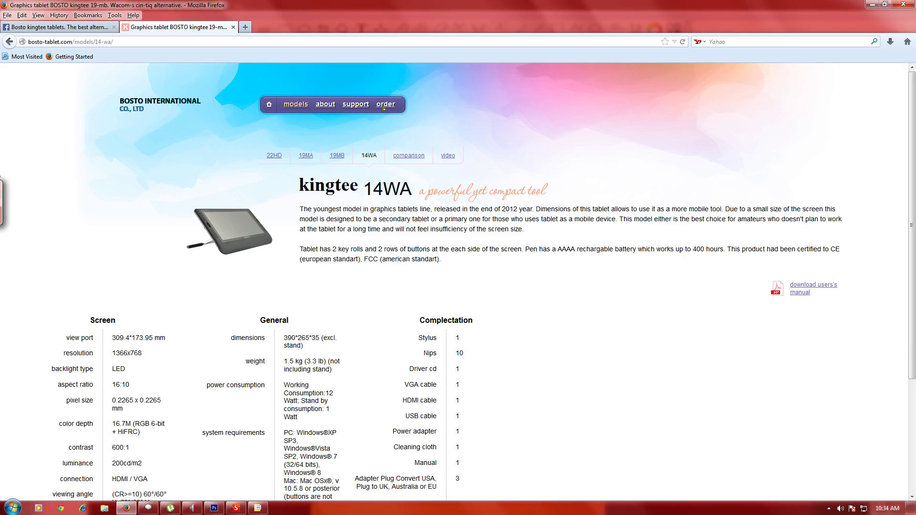
pyautogui.click(387, 105)
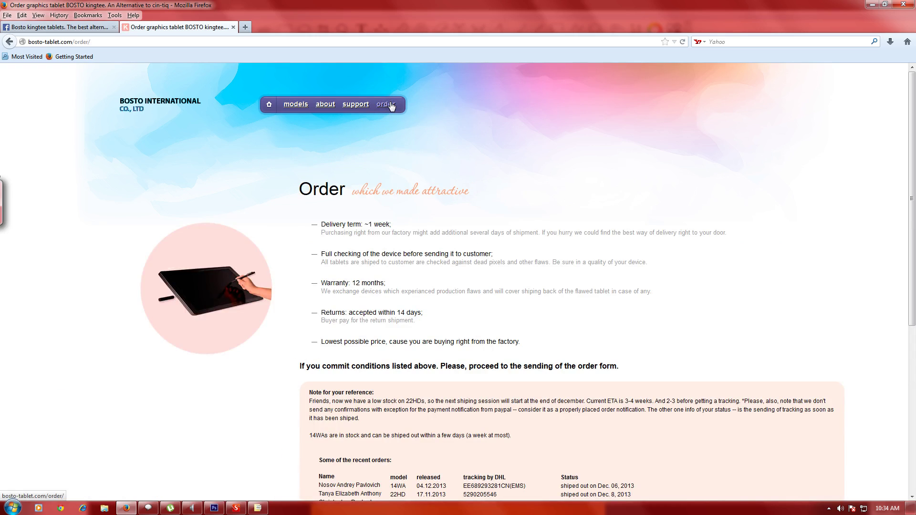
pyautogui.click(355, 104)
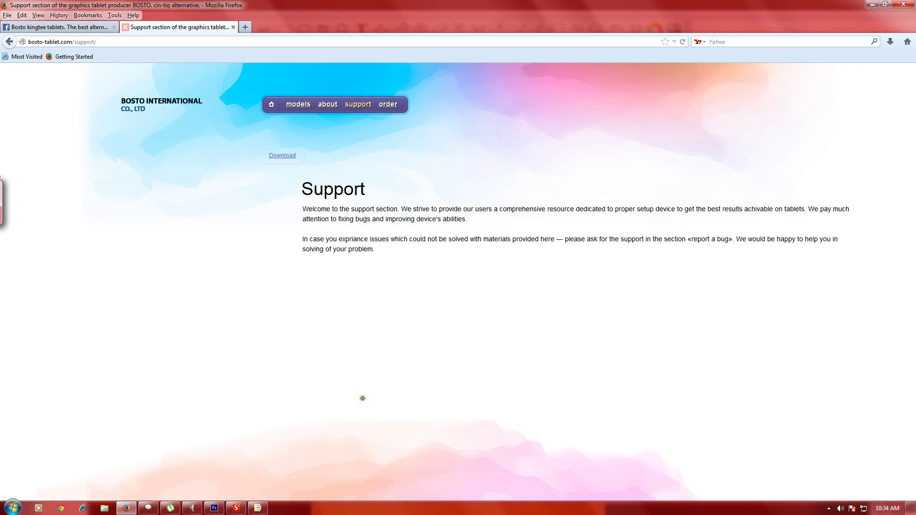
pyautogui.click(282, 162)
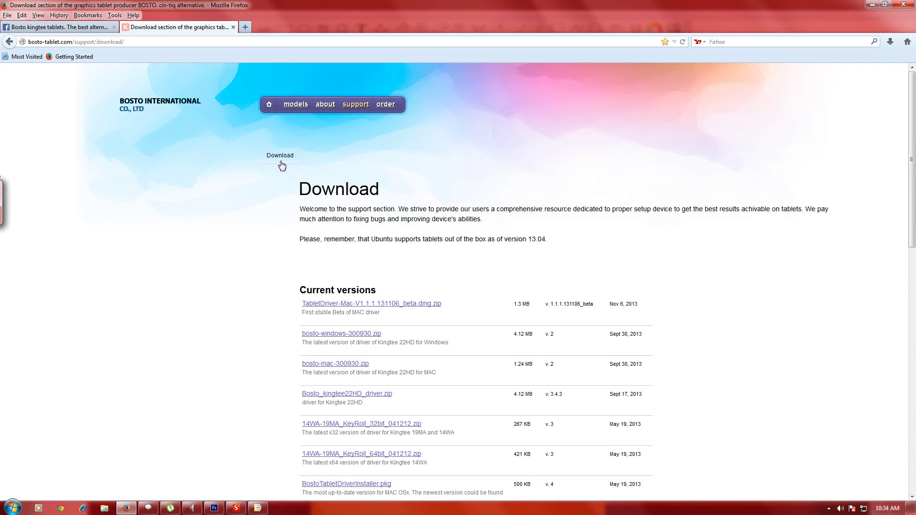
pyautogui.moveTo(912, 234); pyautogui.dragTo(913, 423)
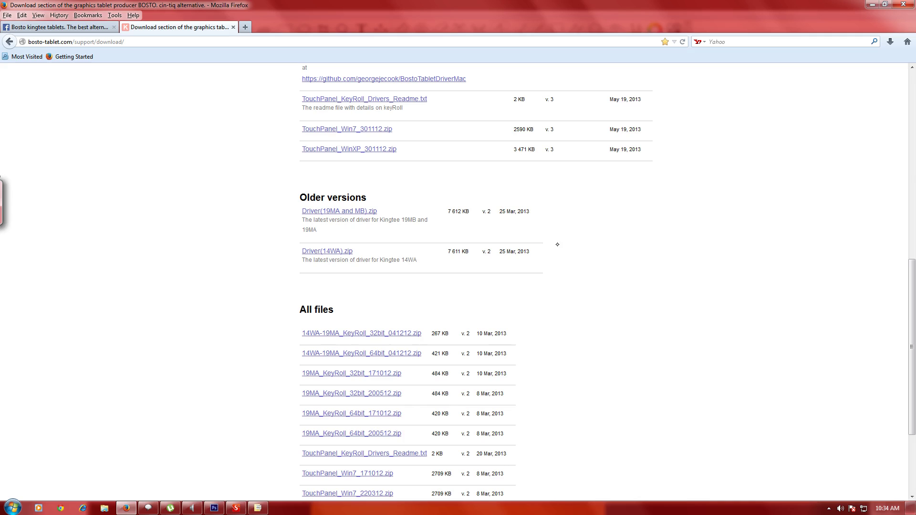
# Switch to Autodesk SketchBook Pro and draw loose pencil test strokes of varying pressure across the blank canvas
pyautogui.click(235, 508)
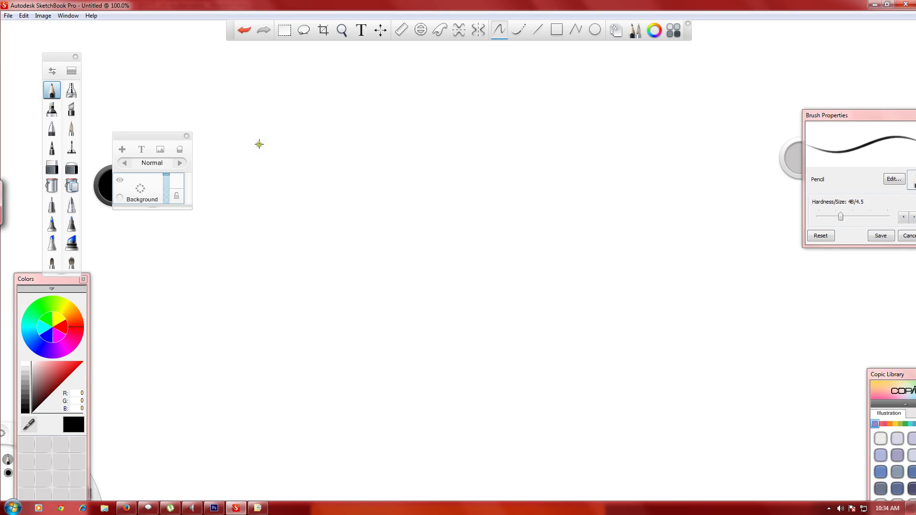
pyautogui.moveTo(221, 142); pyautogui.dragTo(359, 150)
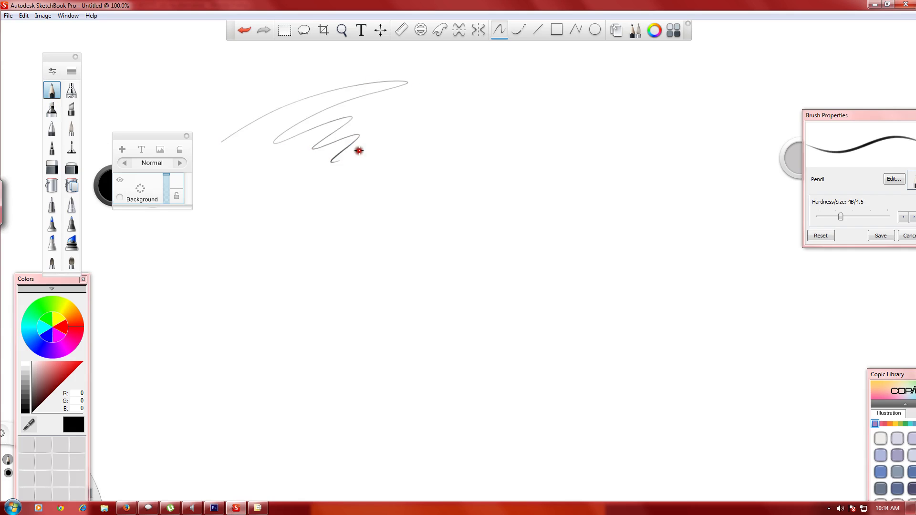
pyautogui.moveTo(396, 113)
pyautogui.mouseDown()
pyautogui.moveTo(485, 143)
pyautogui.moveTo(628, 149)
pyautogui.moveTo(659, 178)
pyautogui.mouseUp()
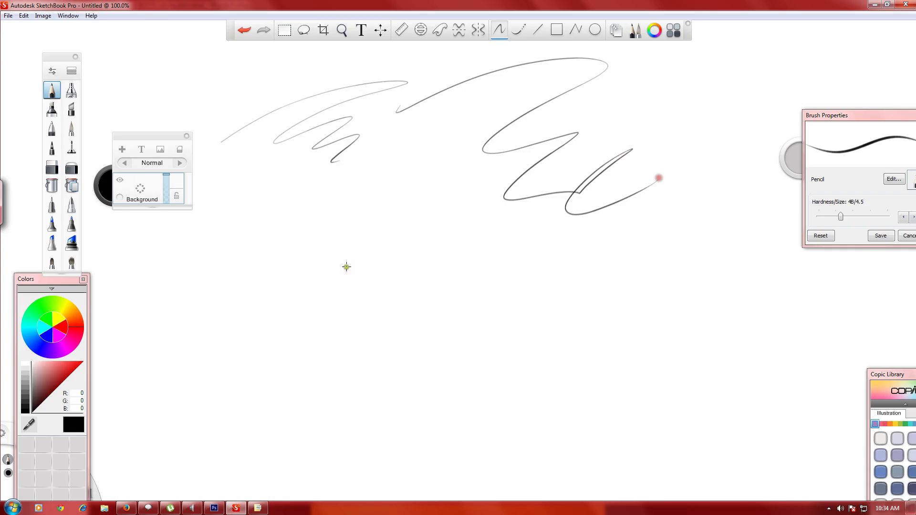
pyautogui.moveTo(457, 133)
pyautogui.mouseDown()
pyautogui.moveTo(258, 344)
pyautogui.moveTo(244, 425)
pyautogui.moveTo(287, 475)
pyautogui.moveTo(379, 446)
pyautogui.moveTo(646, 258)
pyautogui.moveTo(706, 173)
pyautogui.moveTo(671, 93)
pyautogui.moveTo(617, 186)
pyautogui.mouseUp()
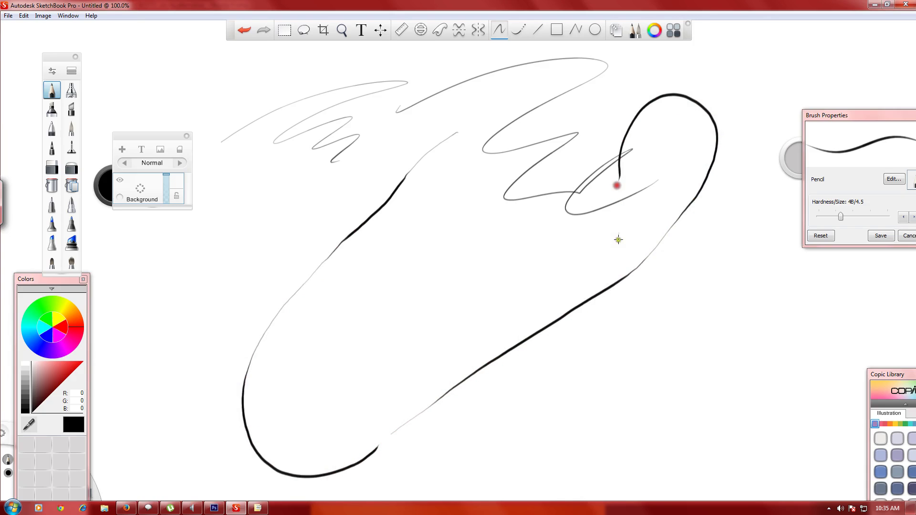
# Draw two pencil arches side by side, one heavy and one light, and mark each with an X
pyautogui.moveTo(306, 336)
pyautogui.mouseDown()
pyautogui.moveTo(335, 303)
pyautogui.moveTo(400, 342)
pyautogui.moveTo(429, 310)
pyautogui.moveTo(509, 349)
pyautogui.mouseUp()
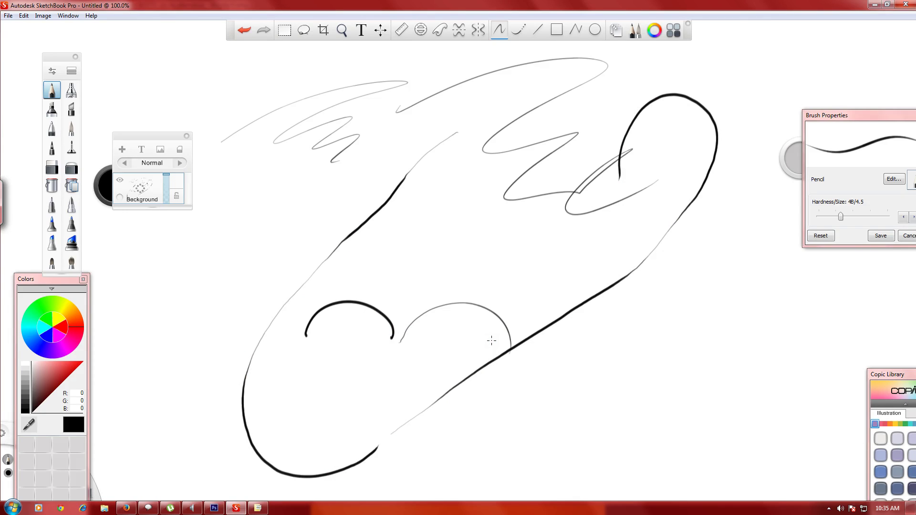
pyautogui.moveTo(321, 296); pyautogui.dragTo(351, 323)
pyautogui.moveTo(347, 288); pyautogui.dragTo(323, 342)
pyautogui.moveTo(460, 288); pyautogui.dragTo(477, 329)
pyautogui.moveTo(489, 281); pyautogui.dragTo(444, 344)
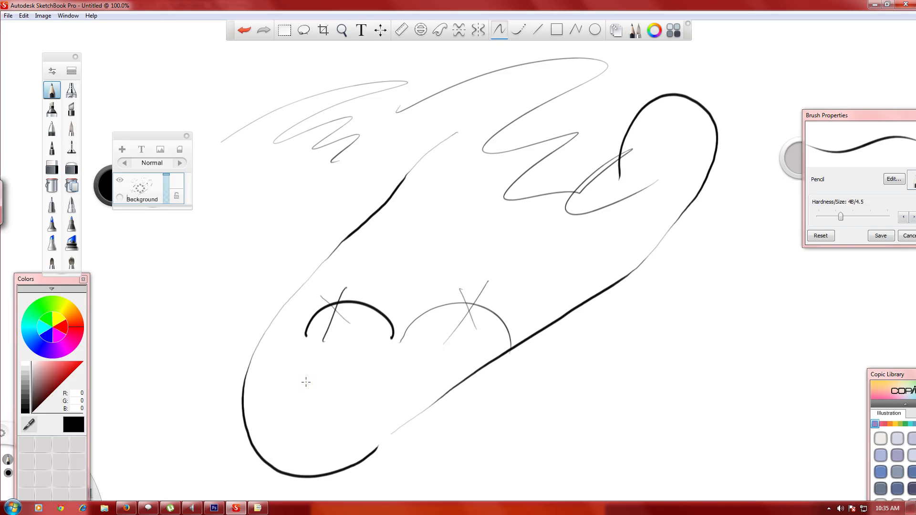
# Draw two more arches below the crossed ones and a long curve of varying weight down the canvas's left side
pyautogui.moveTo(309, 373)
pyautogui.mouseDown()
pyautogui.moveTo(328, 365)
pyautogui.moveTo(371, 377)
pyautogui.moveTo(384, 411)
pyautogui.mouseUp()
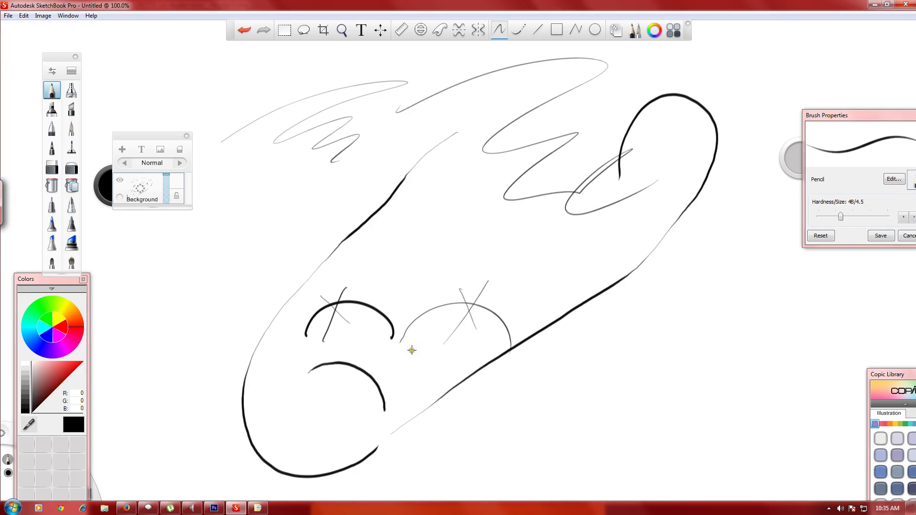
pyautogui.moveTo(409, 354)
pyautogui.mouseDown()
pyautogui.moveTo(450, 337)
pyautogui.moveTo(489, 348)
pyautogui.moveTo(515, 392)
pyautogui.moveTo(421, 353)
pyautogui.mouseUp()
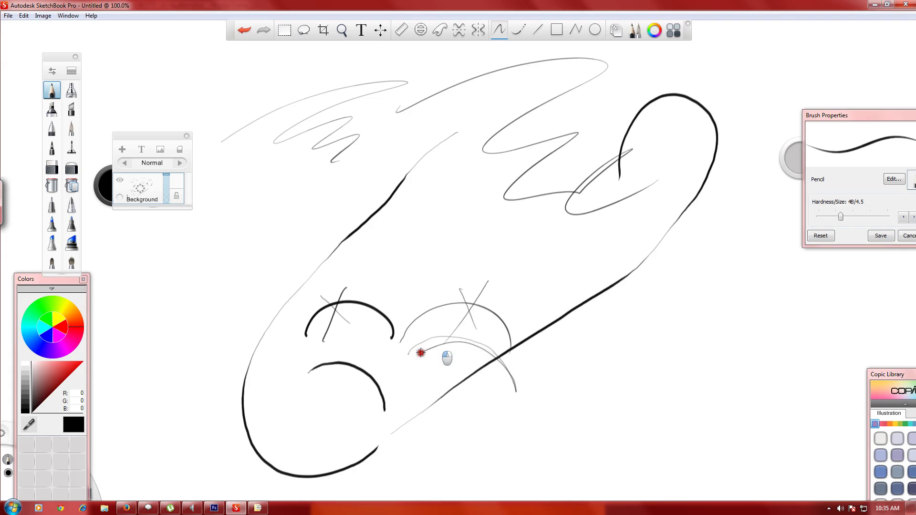
pyautogui.moveTo(377, 390); pyautogui.dragTo(403, 370)
pyautogui.moveTo(297, 215)
pyautogui.mouseDown()
pyautogui.moveTo(170, 355)
pyautogui.moveTo(156, 383)
pyautogui.moveTo(150, 442)
pyautogui.moveTo(167, 489)
pyautogui.moveTo(206, 493)
pyautogui.mouseUp()
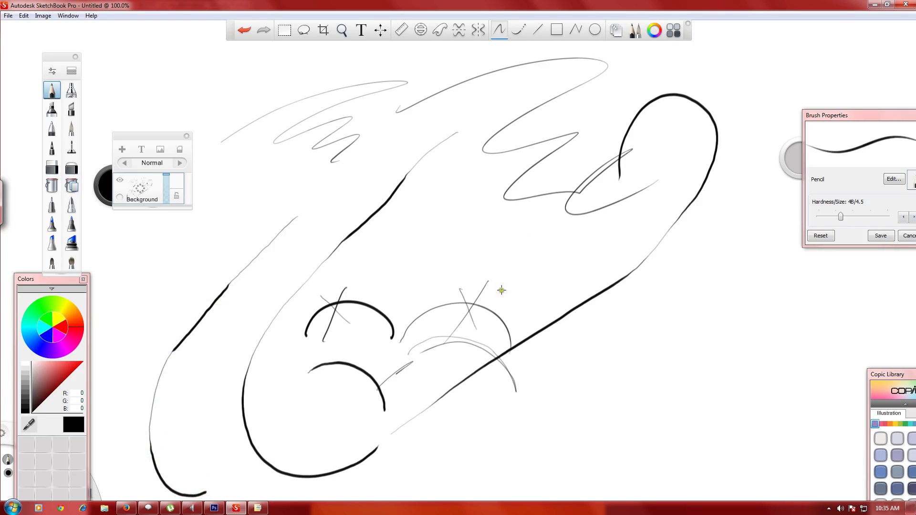
# Sketch overlapping arcs and ovals in light and heavy pencil lines in the canvas's lower-right area
pyautogui.moveTo(533, 299); pyautogui.dragTo(602, 375)
pyautogui.moveTo(534, 390)
pyautogui.mouseDown()
pyautogui.moveTo(677, 377)
pyautogui.moveTo(610, 436)
pyautogui.mouseUp()
pyautogui.moveTo(563, 385); pyautogui.dragTo(681, 389)
pyautogui.moveTo(519, 424)
pyautogui.mouseDown()
pyautogui.moveTo(544, 403)
pyautogui.moveTo(624, 422)
pyautogui.moveTo(525, 448)
pyautogui.mouseUp()
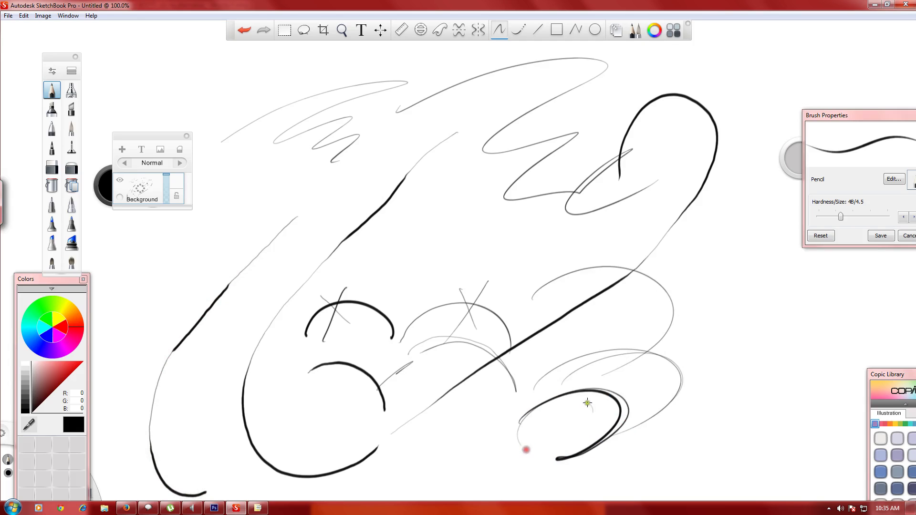
pyautogui.moveTo(593, 411)
pyautogui.mouseDown()
pyautogui.moveTo(539, 464)
pyautogui.moveTo(508, 442)
pyautogui.moveTo(607, 444)
pyautogui.moveTo(649, 382)
pyautogui.moveTo(620, 399)
pyautogui.moveTo(611, 471)
pyautogui.mouseUp()
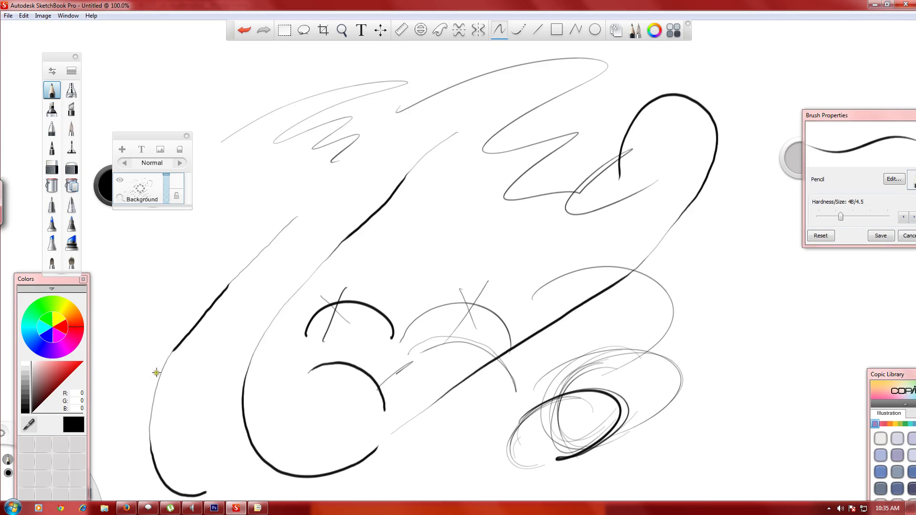
# Clear all test strokes from the canvas and return to the Pencil brush
pyautogui.hotkey('ctrl', 'a')
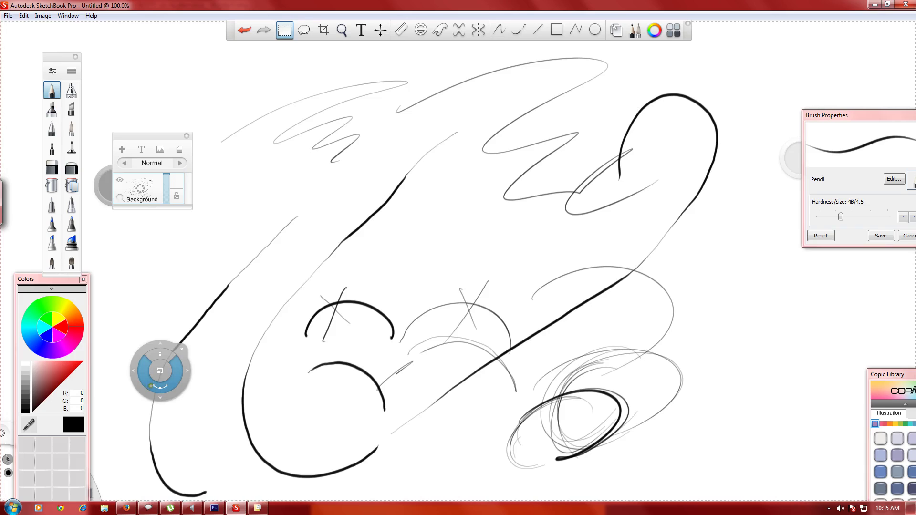
pyautogui.press('Delete')
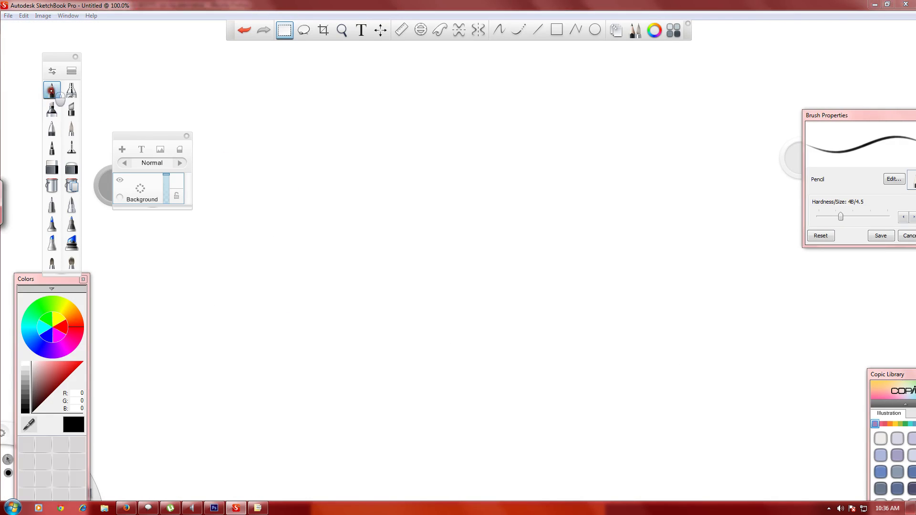
pyautogui.click(53, 91)
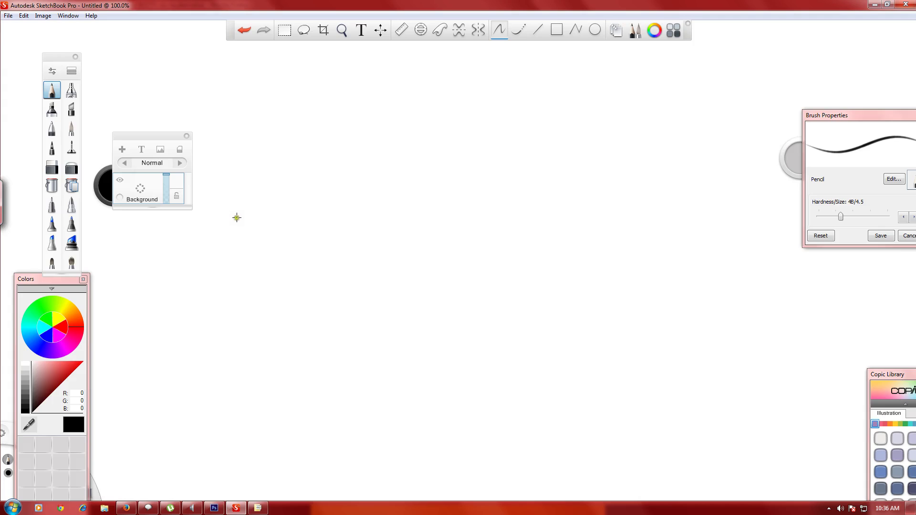
# Sketch the arched upper eyelid of the left eye with several light overlapping pencil strokes
pyautogui.moveTo(237, 218); pyautogui.dragTo(308, 189)
pyautogui.moveTo(246, 203)
pyautogui.mouseDown()
pyautogui.moveTo(346, 246)
pyautogui.moveTo(267, 186)
pyautogui.moveTo(334, 268)
pyautogui.mouseUp()
pyautogui.moveTo(338, 218)
pyautogui.mouseDown()
pyautogui.moveTo(334, 283)
pyautogui.moveTo(320, 219)
pyautogui.moveTo(256, 193)
pyautogui.moveTo(223, 241)
pyautogui.mouseUp()
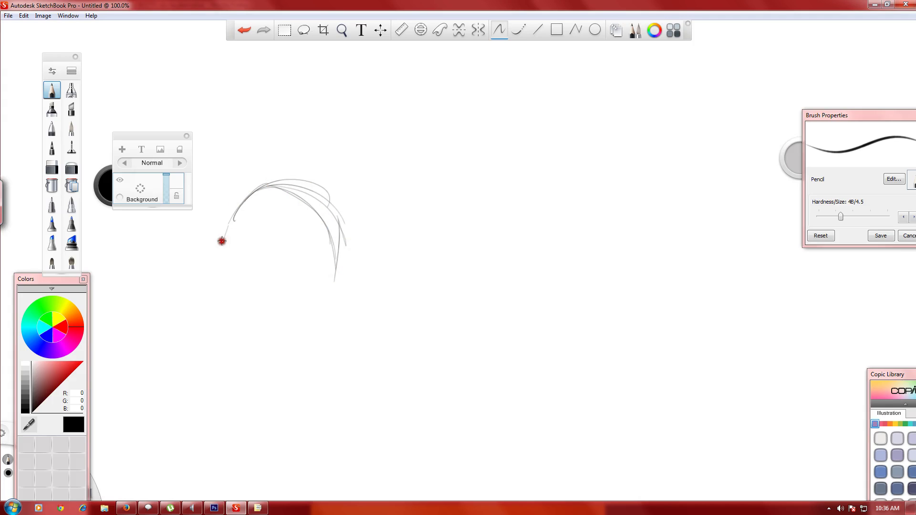
pyautogui.moveTo(236, 206)
pyautogui.mouseDown()
pyautogui.moveTo(221, 231)
pyautogui.moveTo(230, 230)
pyautogui.mouseUp()
pyautogui.moveTo(216, 231)
pyautogui.mouseDown()
pyautogui.moveTo(279, 192)
pyautogui.moveTo(309, 196)
pyautogui.mouseUp()
# Sketch the oval iris and inner pupil of the left eye beneath the lid
pyautogui.moveTo(241, 204)
pyautogui.mouseDown()
pyautogui.moveTo(317, 209)
pyautogui.moveTo(271, 272)
pyautogui.mouseUp()
pyautogui.moveTo(269, 205)
pyautogui.mouseDown()
pyautogui.moveTo(265, 290)
pyautogui.moveTo(275, 299)
pyautogui.mouseUp()
pyautogui.moveTo(267, 226); pyautogui.dragTo(283, 301)
pyautogui.moveTo(256, 264); pyautogui.dragTo(299, 296)
pyautogui.moveTo(318, 232)
pyautogui.mouseDown()
pyautogui.moveTo(290, 304)
pyautogui.moveTo(311, 267)
pyautogui.mouseUp()
pyautogui.moveTo(270, 216)
pyautogui.mouseDown()
pyautogui.moveTo(280, 274)
pyautogui.moveTo(303, 230)
pyautogui.moveTo(301, 251)
pyautogui.moveTo(273, 242)
pyautogui.mouseUp()
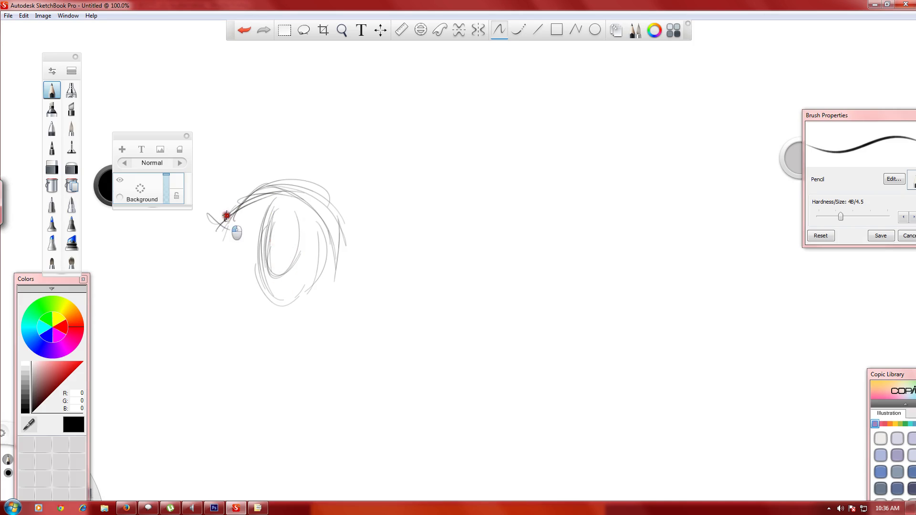
# Darken the left eye's upper lid and outer lash and add light facial guide curves around the eye
pyautogui.moveTo(224, 220)
pyautogui.mouseDown()
pyautogui.moveTo(313, 205)
pyautogui.moveTo(335, 274)
pyautogui.moveTo(235, 208)
pyautogui.moveTo(252, 198)
pyautogui.moveTo(308, 196)
pyautogui.moveTo(331, 209)
pyautogui.moveTo(339, 278)
pyautogui.mouseUp()
pyautogui.moveTo(336, 225); pyautogui.dragTo(333, 283)
pyautogui.moveTo(250, 138)
pyautogui.mouseDown()
pyautogui.moveTo(347, 256)
pyautogui.moveTo(338, 303)
pyautogui.moveTo(308, 357)
pyautogui.mouseUp()
pyautogui.moveTo(276, 365); pyautogui.dragTo(306, 388)
# Strengthen the left eye's iris outline and draw the lower eyelid with repeated dark strokes
pyautogui.moveTo(270, 203)
pyautogui.mouseDown()
pyautogui.moveTo(269, 259)
pyautogui.moveTo(276, 299)
pyautogui.mouseUp()
pyautogui.moveTo(250, 241); pyautogui.dragTo(290, 301)
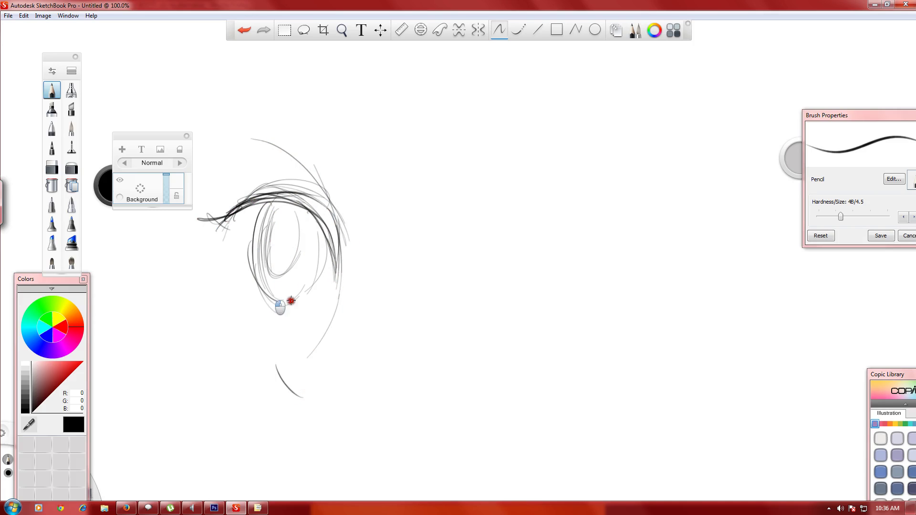
pyautogui.moveTo(317, 256)
pyautogui.mouseDown()
pyautogui.moveTo(305, 288)
pyautogui.moveTo(285, 301)
pyautogui.mouseUp()
pyautogui.moveTo(222, 279)
pyautogui.mouseDown()
pyautogui.moveTo(309, 307)
pyautogui.moveTo(300, 309)
pyautogui.mouseUp()
pyautogui.moveTo(229, 288); pyautogui.dragTo(301, 306)
pyautogui.moveTo(234, 286); pyautogui.dragTo(300, 306)
pyautogui.moveTo(243, 289); pyautogui.dragTo(304, 300)
# Hatch the upper part of the left eye's iris and add a round highlight in its lower part
pyautogui.moveTo(263, 206)
pyautogui.mouseDown()
pyautogui.moveTo(256, 287)
pyautogui.moveTo(272, 198)
pyautogui.moveTo(321, 220)
pyautogui.moveTo(329, 285)
pyautogui.mouseUp()
pyautogui.moveTo(312, 217); pyautogui.dragTo(289, 299)
pyautogui.moveTo(306, 256)
pyautogui.mouseDown()
pyautogui.moveTo(282, 270)
pyautogui.moveTo(306, 281)
pyautogui.moveTo(290, 207)
pyautogui.moveTo(269, 265)
pyautogui.moveTo(299, 237)
pyautogui.moveTo(266, 266)
pyautogui.moveTo(260, 242)
pyautogui.moveTo(284, 235)
pyautogui.moveTo(268, 274)
pyautogui.mouseUp()
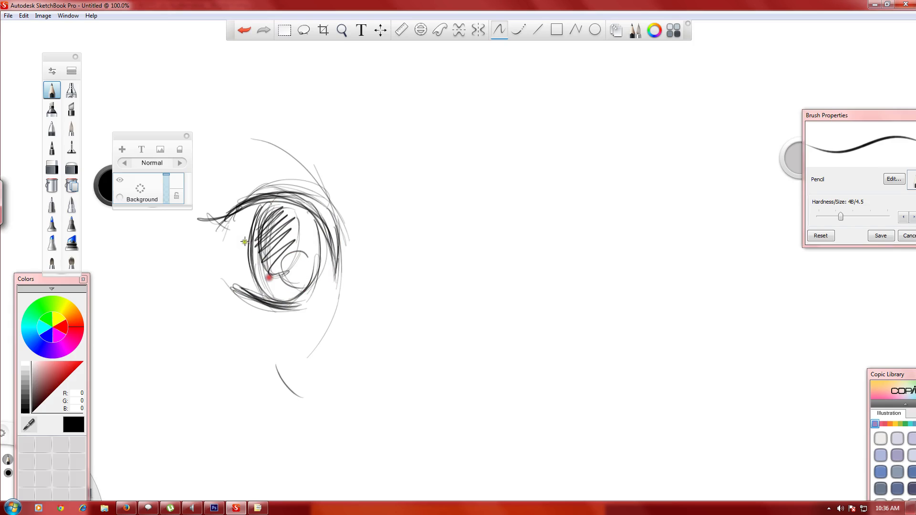
pyautogui.moveTo(241, 236); pyautogui.dragTo(308, 210)
pyautogui.moveTo(276, 233)
pyautogui.mouseDown()
pyautogui.moveTo(295, 223)
pyautogui.moveTo(319, 263)
pyautogui.mouseUp()
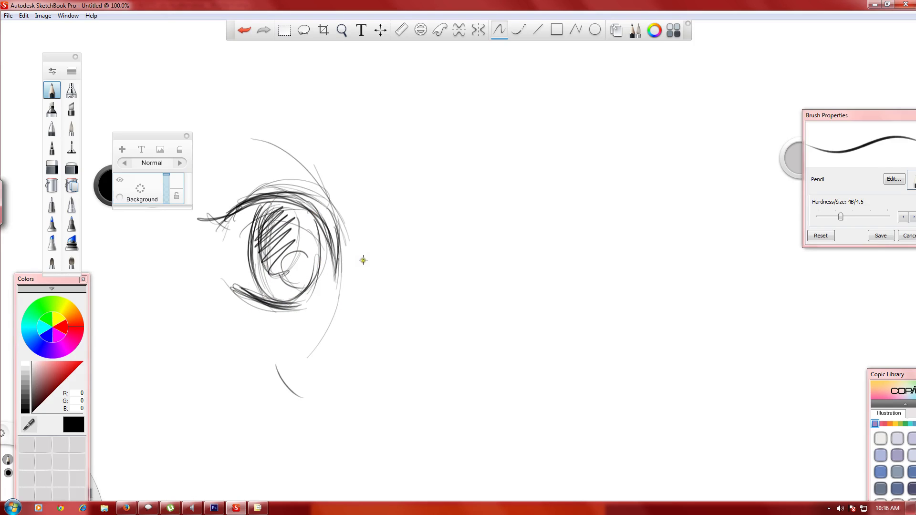
# Rough out the right eye with light strokes for its upper lid, iris oval and lower lid
pyautogui.moveTo(410, 243)
pyautogui.mouseDown()
pyautogui.moveTo(535, 237)
pyautogui.moveTo(537, 227)
pyautogui.moveTo(453, 203)
pyautogui.moveTo(406, 259)
pyautogui.moveTo(477, 220)
pyautogui.moveTo(467, 216)
pyautogui.moveTo(541, 245)
pyautogui.moveTo(594, 241)
pyautogui.moveTo(570, 260)
pyautogui.moveTo(441, 307)
pyautogui.moveTo(519, 244)
pyautogui.moveTo(519, 301)
pyautogui.moveTo(507, 328)
pyautogui.moveTo(475, 338)
pyautogui.mouseUp()
pyautogui.moveTo(418, 333); pyautogui.dragTo(494, 346)
pyautogui.moveTo(470, 296); pyautogui.dragTo(500, 251)
pyautogui.moveTo(491, 260); pyautogui.dragTo(487, 281)
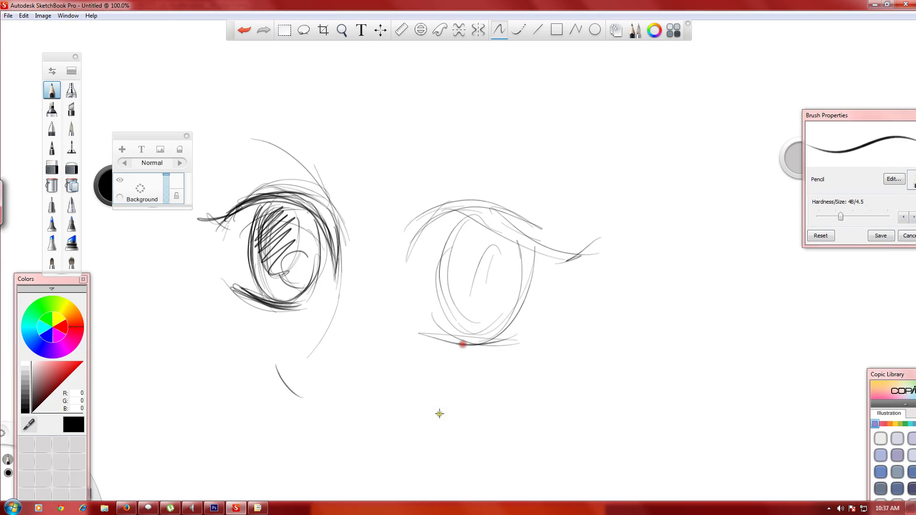
# Draw the right eye's inner iris outline with heavier strokes and add a small round highlight
pyautogui.moveTo(225, 210); pyautogui.dragTo(281, 190)
pyautogui.moveTo(465, 215); pyautogui.dragTo(500, 314)
pyautogui.moveTo(440, 262); pyautogui.dragTo(489, 252)
pyautogui.moveTo(507, 317)
pyautogui.mouseDown()
pyautogui.moveTo(516, 292)
pyautogui.moveTo(511, 318)
pyautogui.mouseUp()
pyautogui.moveTo(487, 230); pyautogui.dragTo(455, 298)
pyautogui.moveTo(467, 257); pyautogui.dragTo(478, 324)
pyautogui.moveTo(490, 229)
pyautogui.mouseDown()
pyautogui.moveTo(502, 320)
pyautogui.moveTo(481, 231)
pyautogui.moveTo(464, 299)
pyautogui.moveTo(501, 227)
pyautogui.mouseUp()
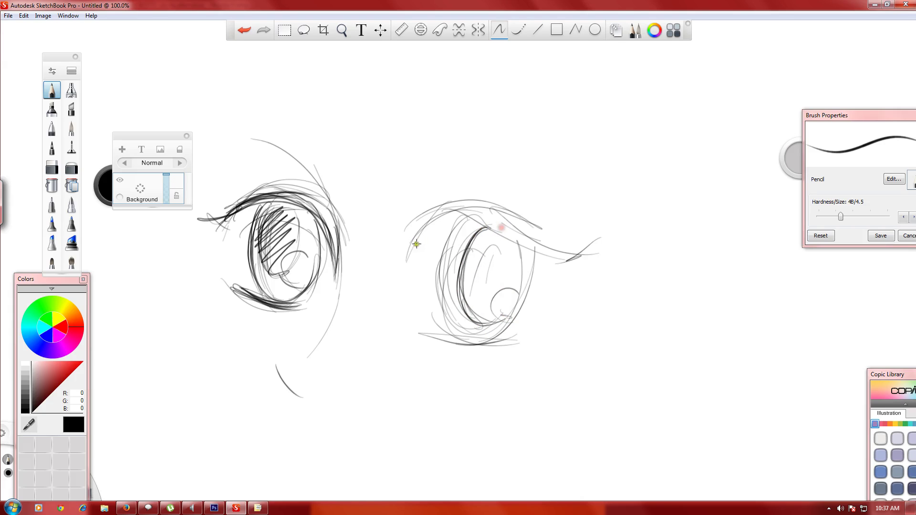
# Darken the right eye's lids, lashes and iris sides and add eyebrow lines above both eyes
pyautogui.moveTo(418, 245)
pyautogui.mouseDown()
pyautogui.moveTo(463, 213)
pyautogui.moveTo(454, 203)
pyautogui.moveTo(442, 214)
pyautogui.moveTo(515, 245)
pyautogui.moveTo(469, 220)
pyautogui.moveTo(578, 254)
pyautogui.moveTo(465, 212)
pyautogui.moveTo(434, 215)
pyautogui.moveTo(504, 215)
pyautogui.moveTo(520, 227)
pyautogui.moveTo(607, 240)
pyautogui.moveTo(533, 263)
pyautogui.moveTo(529, 310)
pyautogui.moveTo(506, 336)
pyautogui.moveTo(530, 275)
pyautogui.moveTo(448, 242)
pyautogui.moveTo(452, 334)
pyautogui.moveTo(467, 218)
pyautogui.moveTo(456, 330)
pyautogui.moveTo(431, 330)
pyautogui.moveTo(519, 340)
pyautogui.mouseUp()
pyautogui.moveTo(449, 205); pyautogui.dragTo(532, 225)
pyautogui.moveTo(444, 189)
pyautogui.mouseDown()
pyautogui.moveTo(535, 214)
pyautogui.moveTo(454, 193)
pyautogui.moveTo(546, 229)
pyautogui.mouseUp()
pyautogui.moveTo(223, 142)
pyautogui.mouseDown()
pyautogui.moveTo(317, 185)
pyautogui.moveTo(353, 185)
pyautogui.mouseUp()
pyautogui.moveTo(426, 183); pyautogui.dragTo(587, 185)
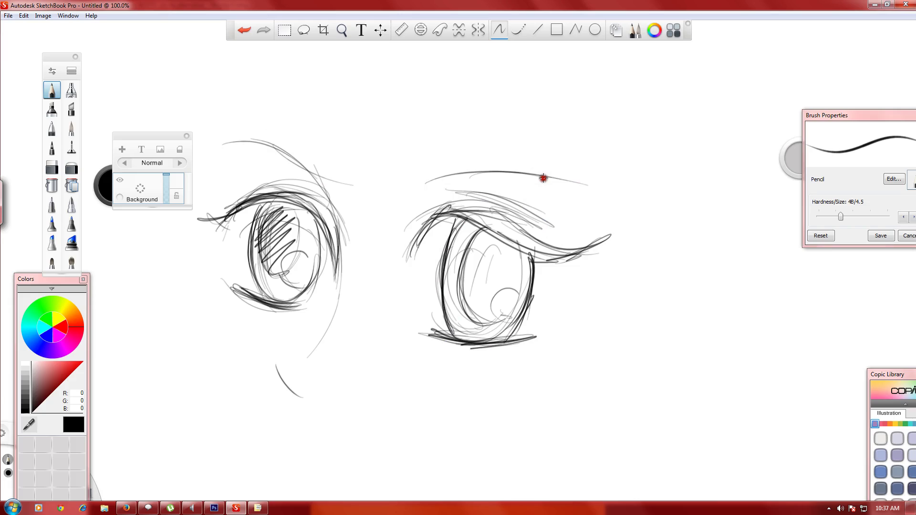
# Sketch light contour curves on both sides of the face and hatch the right eye's iris with diagonal strokes
pyautogui.moveTo(221, 327); pyautogui.dragTo(218, 424)
pyautogui.moveTo(203, 350); pyautogui.dragTo(247, 462)
pyautogui.moveTo(245, 461)
pyautogui.mouseDown()
pyautogui.moveTo(229, 314)
pyautogui.moveTo(240, 468)
pyautogui.mouseUp()
pyautogui.moveTo(201, 438); pyautogui.dragTo(225, 481)
pyautogui.moveTo(674, 338)
pyautogui.mouseDown()
pyautogui.moveTo(774, 315)
pyautogui.moveTo(745, 378)
pyautogui.mouseUp()
pyautogui.moveTo(781, 351); pyautogui.dragTo(776, 368)
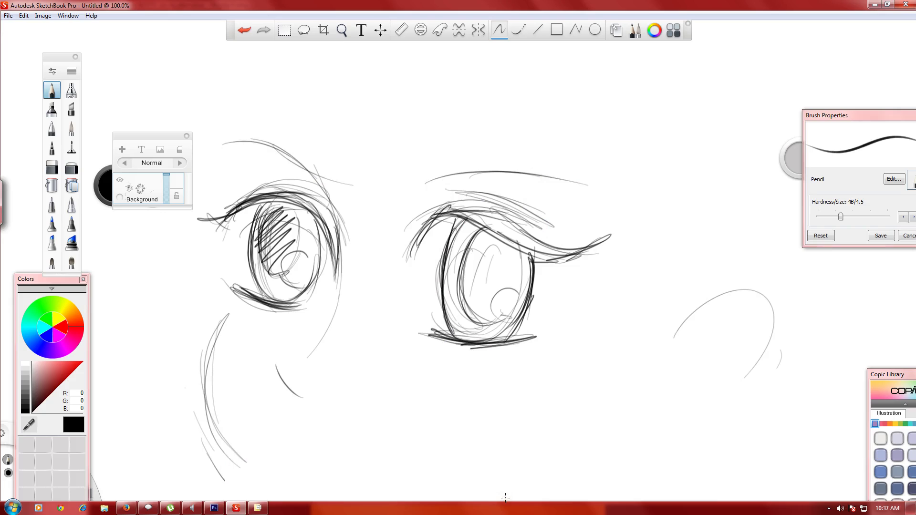
pyautogui.moveTo(492, 235)
pyautogui.mouseDown()
pyautogui.moveTo(507, 239)
pyautogui.moveTo(465, 279)
pyautogui.moveTo(477, 293)
pyautogui.moveTo(471, 302)
pyautogui.mouseUp()
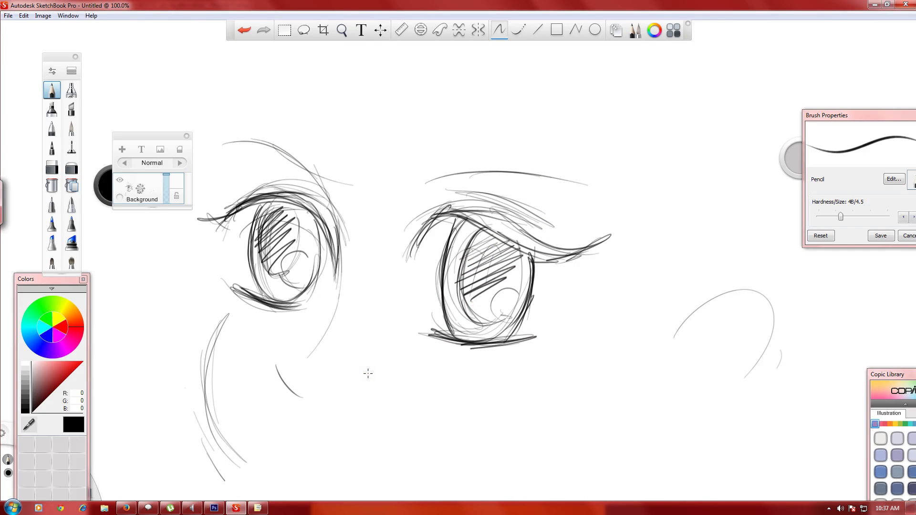
# Switch to Photoshop and select the entire canvas with Layer 1 active
pyautogui.click(215, 508)
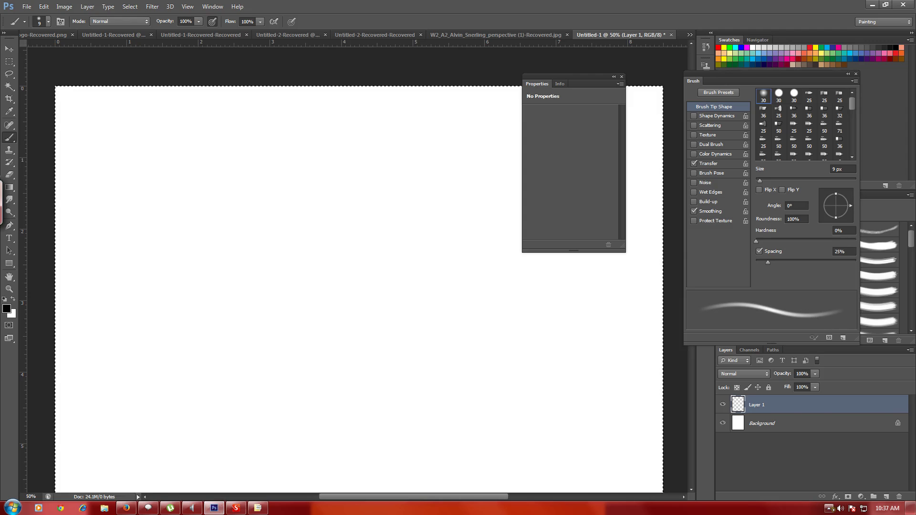
pyautogui.click(831, 508)
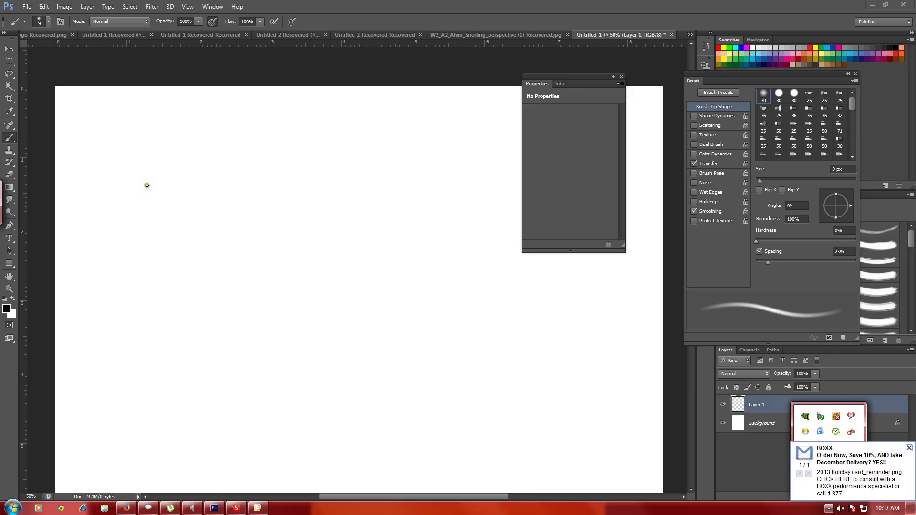
pyautogui.click(139, 207)
pyautogui.hotkey('ctrl', 'a')
pyautogui.click(152, 180)
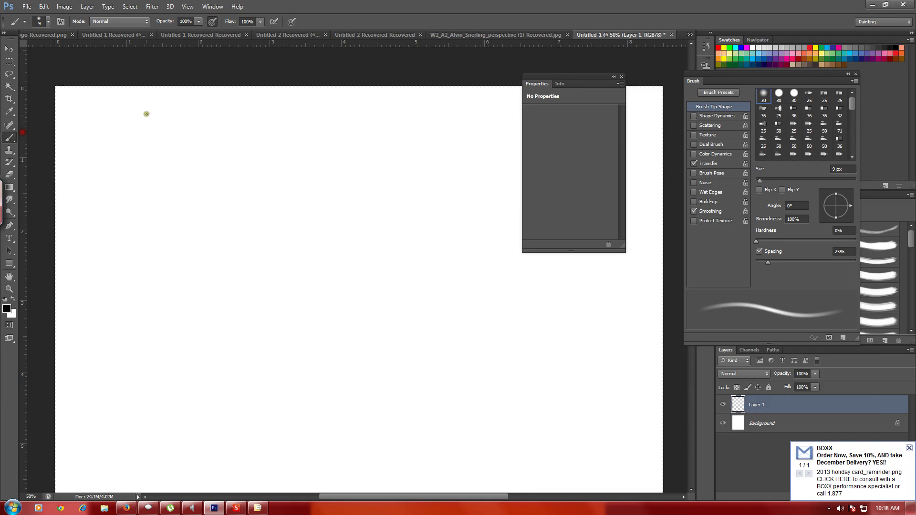
# Brush a few short steep strokes and a set of long diagonal lines across the upper canvas with varying pen pressure
pyautogui.moveTo(143, 111); pyautogui.dragTo(122, 168)
pyautogui.moveTo(148, 115); pyautogui.dragTo(127, 183)
pyautogui.moveTo(149, 125)
pyautogui.mouseDown()
pyautogui.moveTo(130, 203)
pyautogui.moveTo(255, 158)
pyautogui.mouseUp()
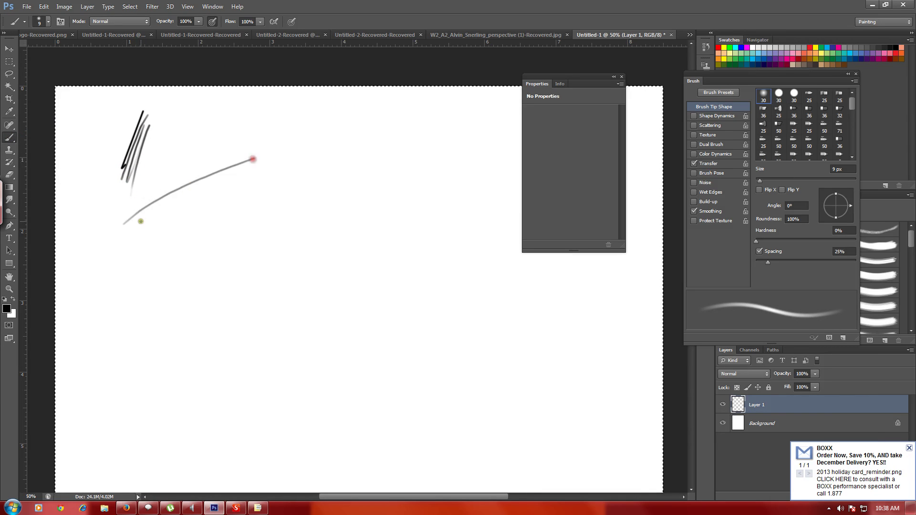
pyautogui.moveTo(140, 220)
pyautogui.mouseDown()
pyautogui.moveTo(310, 142)
pyautogui.moveTo(337, 152)
pyautogui.mouseUp()
pyautogui.moveTo(172, 242)
pyautogui.mouseDown()
pyautogui.moveTo(361, 160)
pyautogui.moveTo(398, 160)
pyautogui.mouseUp()
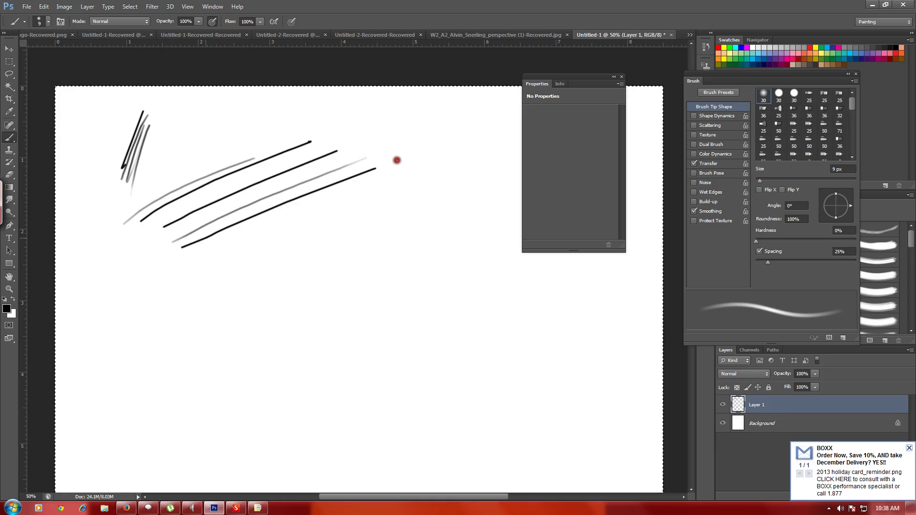
pyautogui.moveTo(201, 252)
pyautogui.mouseDown()
pyautogui.moveTo(317, 217)
pyautogui.moveTo(404, 172)
pyautogui.mouseUp()
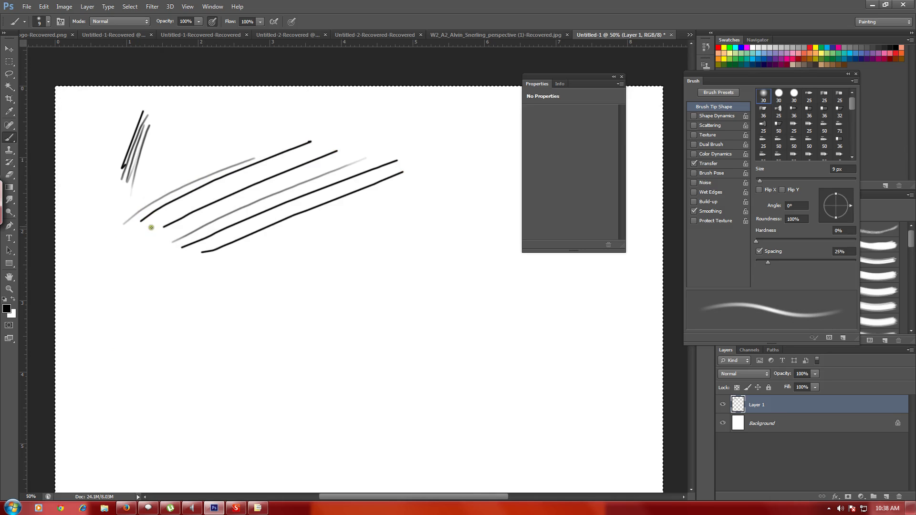
# Hatch the area below the long lines with closely spaced, light grey diagonal strokes
pyautogui.moveTo(155, 335); pyautogui.dragTo(346, 215)
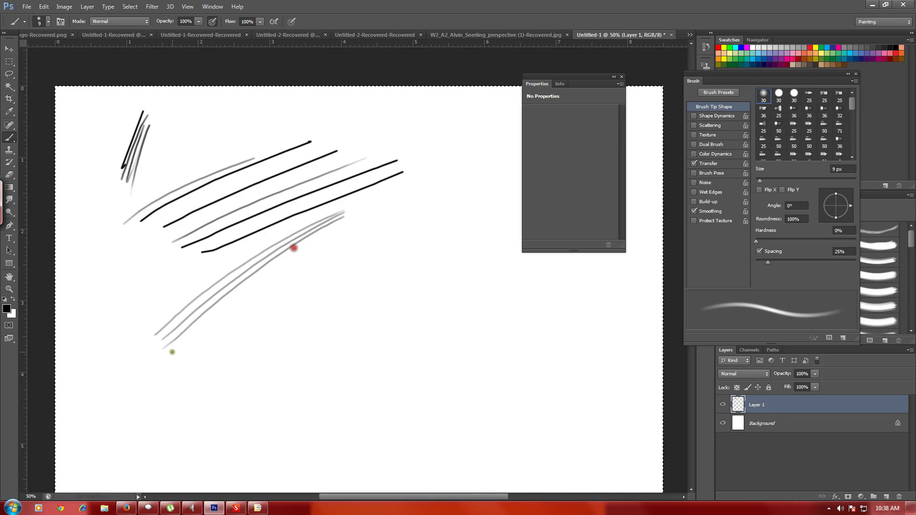
pyautogui.moveTo(173, 352); pyautogui.dragTo(368, 212)
pyautogui.moveTo(193, 354); pyautogui.dragTo(355, 230)
pyautogui.moveTo(209, 353); pyautogui.dragTo(377, 228)
pyautogui.moveTo(197, 372); pyautogui.dragTo(358, 246)
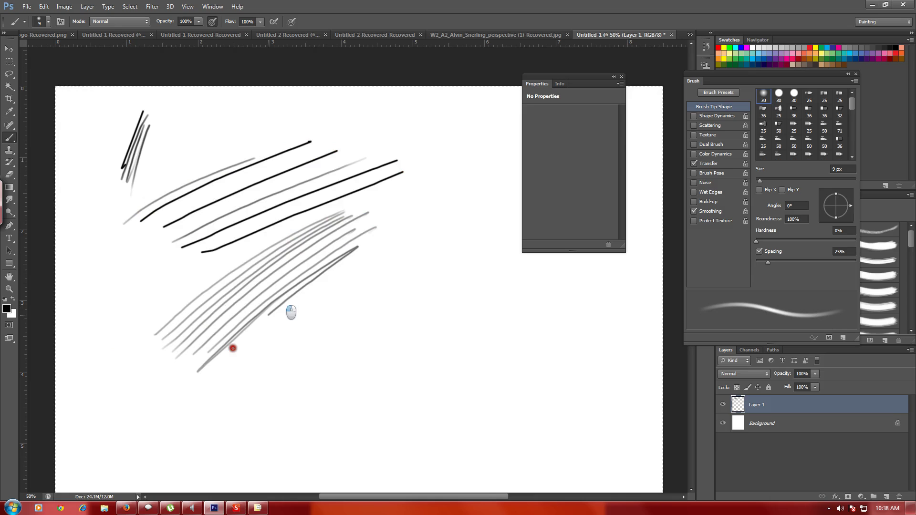
pyautogui.moveTo(232, 349); pyautogui.dragTo(358, 250)
pyautogui.moveTo(206, 384); pyautogui.dragTo(379, 241)
pyautogui.moveTo(250, 349); pyautogui.dragTo(350, 267)
pyautogui.moveTo(243, 376); pyautogui.dragTo(350, 279)
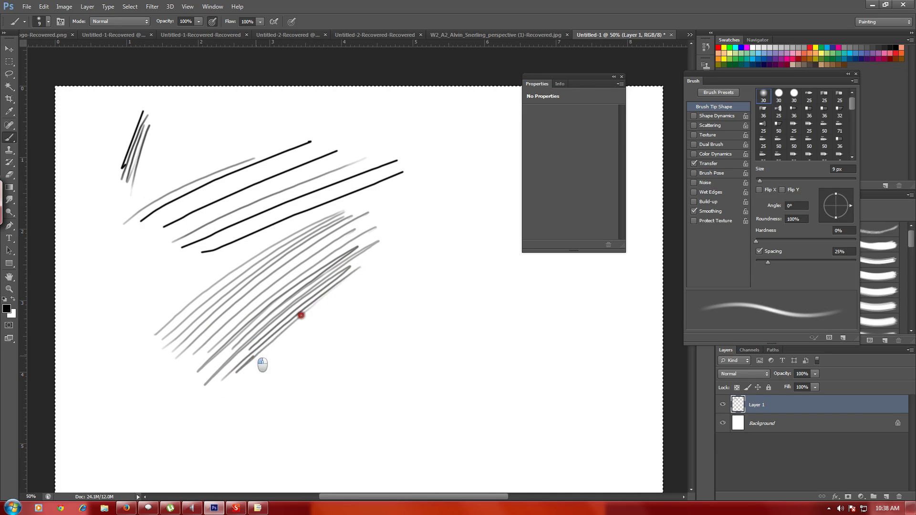
# Extend the hatching toward the lower right with shorter, darker diagonal strokes and several heavy parallel lines
pyautogui.moveTo(271, 361); pyautogui.dragTo(328, 306)
pyautogui.moveTo(259, 390); pyautogui.dragTo(354, 308)
pyautogui.moveTo(294, 381); pyautogui.dragTo(347, 318)
pyautogui.moveTo(338, 342)
pyautogui.mouseDown()
pyautogui.moveTo(299, 382)
pyautogui.moveTo(387, 326)
pyautogui.mouseUp()
pyautogui.moveTo(315, 386)
pyautogui.mouseDown()
pyautogui.moveTo(404, 319)
pyautogui.moveTo(424, 323)
pyautogui.mouseUp()
pyautogui.moveTo(318, 408)
pyautogui.mouseDown()
pyautogui.moveTo(453, 320)
pyautogui.moveTo(453, 347)
pyautogui.mouseUp()
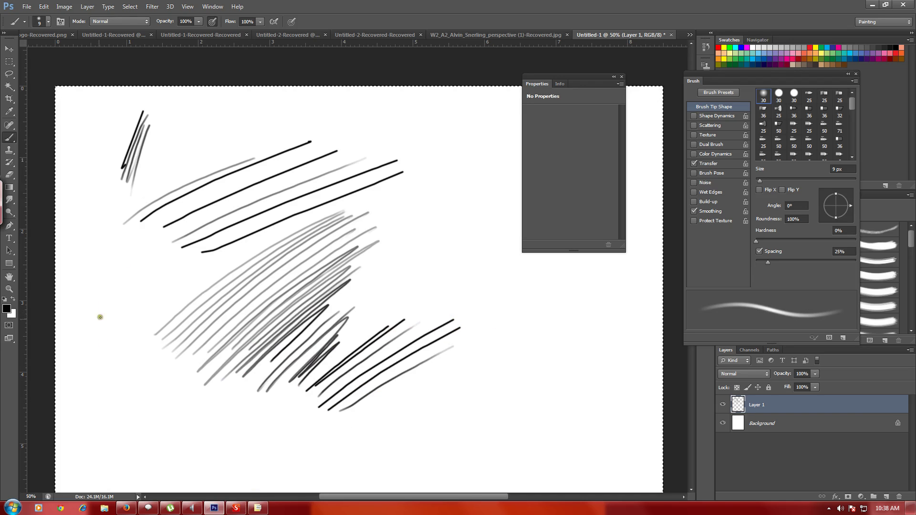
# Sketch a small crossed-through arch beside the hatching and an arched eye shape with a crossed iris on its other side
pyautogui.moveTo(94, 324)
pyautogui.mouseDown()
pyautogui.moveTo(140, 315)
pyautogui.moveTo(142, 331)
pyautogui.mouseUp()
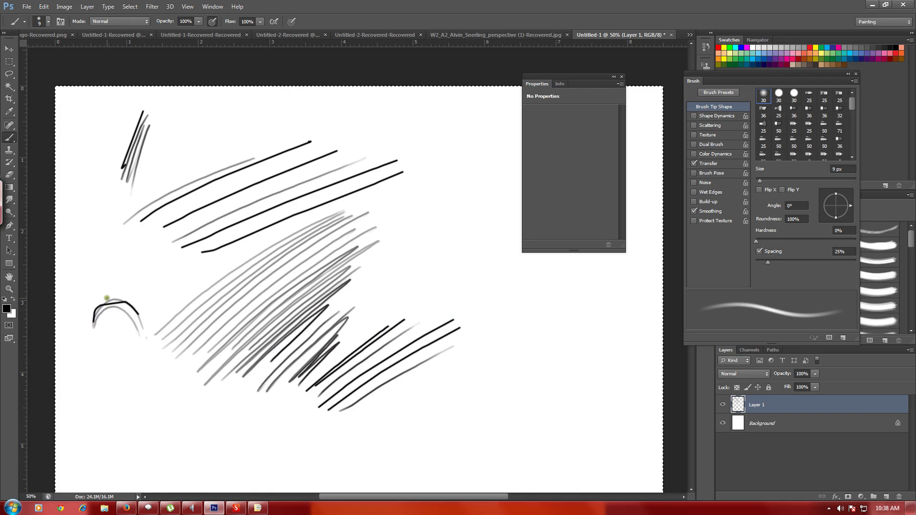
pyautogui.moveTo(107, 299); pyautogui.dragTo(113, 319)
pyautogui.moveTo(117, 295); pyautogui.dragTo(106, 306)
pyautogui.moveTo(109, 300); pyautogui.dragTo(91, 342)
pyautogui.moveTo(408, 275)
pyautogui.mouseDown()
pyautogui.moveTo(472, 273)
pyautogui.moveTo(473, 287)
pyautogui.moveTo(448, 307)
pyautogui.mouseUp()
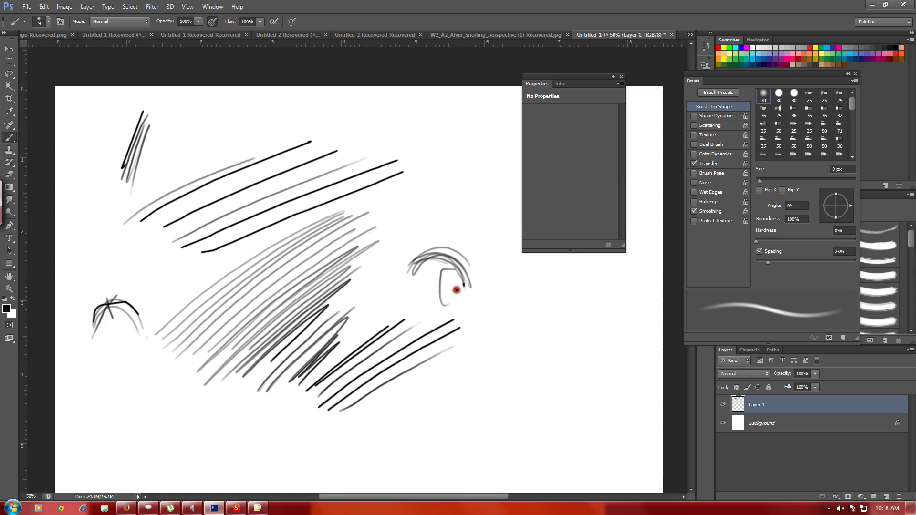
pyautogui.moveTo(454, 270); pyautogui.dragTo(447, 305)
pyautogui.moveTo(443, 267)
pyautogui.mouseDown()
pyautogui.moveTo(441, 308)
pyautogui.moveTo(464, 297)
pyautogui.mouseUp()
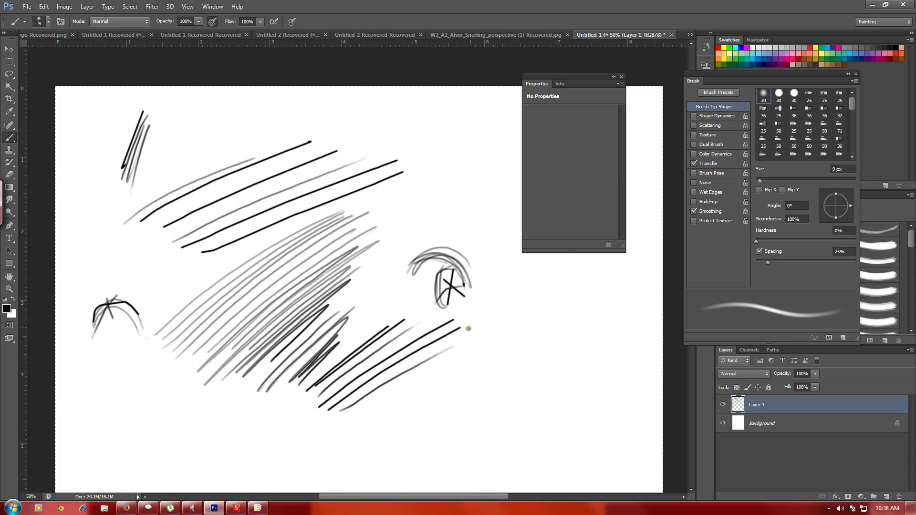
# Sketch a rough figure with an oval head, rounded torso and arm lines, marking the neck and shoulder with heavy crosses
pyautogui.moveTo(535, 275)
pyautogui.mouseDown()
pyautogui.moveTo(520, 272)
pyautogui.moveTo(502, 340)
pyautogui.moveTo(536, 353)
pyautogui.mouseUp()
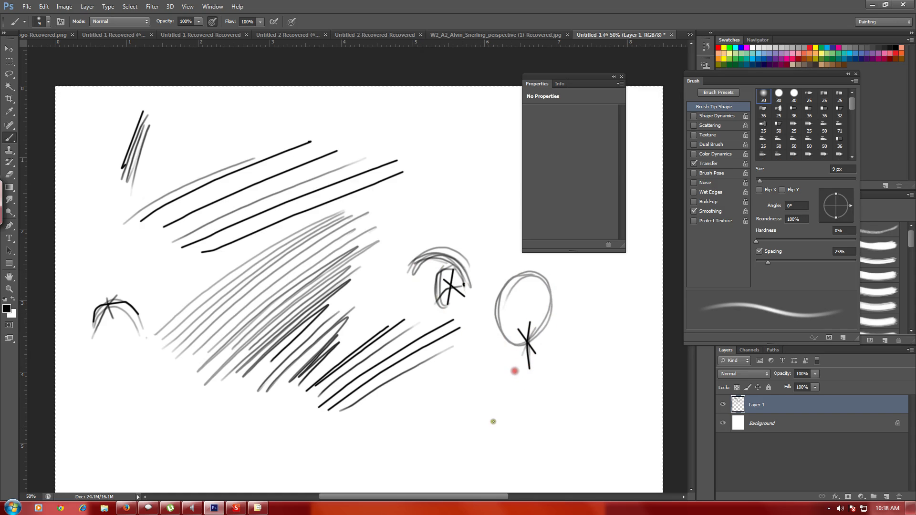
pyautogui.moveTo(494, 375)
pyautogui.mouseDown()
pyautogui.moveTo(581, 350)
pyautogui.moveTo(585, 364)
pyautogui.moveTo(534, 449)
pyautogui.mouseUp()
pyautogui.moveTo(537, 446)
pyautogui.mouseDown()
pyautogui.moveTo(509, 375)
pyautogui.moveTo(483, 430)
pyautogui.mouseUp()
pyautogui.moveTo(505, 368); pyautogui.dragTo(482, 423)
pyautogui.moveTo(482, 397)
pyautogui.mouseDown()
pyautogui.moveTo(474, 455)
pyautogui.moveTo(535, 449)
pyautogui.mouseUp()
pyautogui.moveTo(585, 392); pyautogui.dragTo(538, 448)
pyautogui.moveTo(516, 368); pyautogui.dragTo(484, 471)
pyautogui.moveTo(556, 359)
pyautogui.mouseDown()
pyautogui.moveTo(544, 399)
pyautogui.moveTo(577, 361)
pyautogui.moveTo(586, 456)
pyautogui.moveTo(570, 467)
pyautogui.mouseUp()
pyautogui.moveTo(499, 369)
pyautogui.mouseDown()
pyautogui.moveTo(484, 403)
pyautogui.moveTo(487, 383)
pyautogui.moveTo(451, 419)
pyautogui.moveTo(500, 397)
pyautogui.moveTo(468, 396)
pyautogui.moveTo(472, 411)
pyautogui.mouseUp()
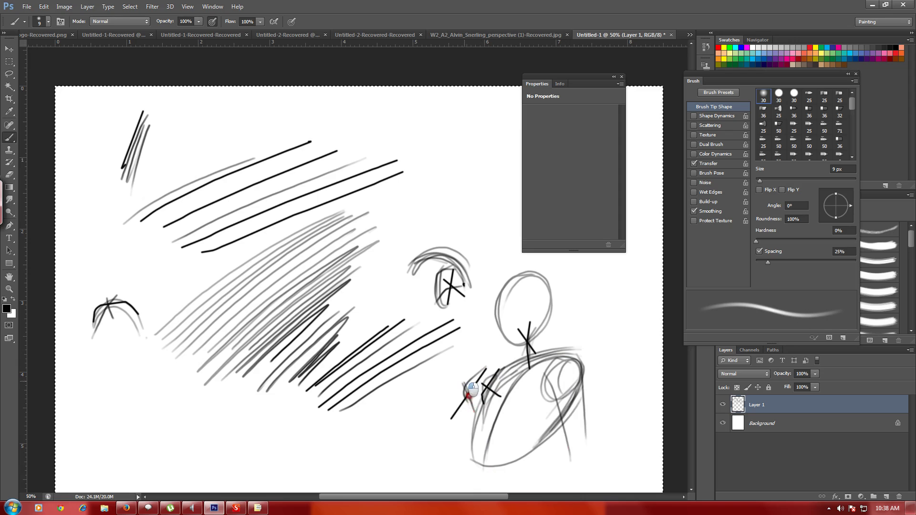
pyautogui.moveTo(478, 380); pyautogui.dragTo(447, 411)
# Add a zigzag near the lower left, short strokes near the upper edge, and two long heavy diagonals through the hatching
pyautogui.moveTo(133, 432)
pyautogui.mouseDown()
pyautogui.moveTo(208, 377)
pyautogui.moveTo(157, 435)
pyautogui.moveTo(161, 459)
pyautogui.mouseUp()
pyautogui.moveTo(467, 120); pyautogui.dragTo(407, 180)
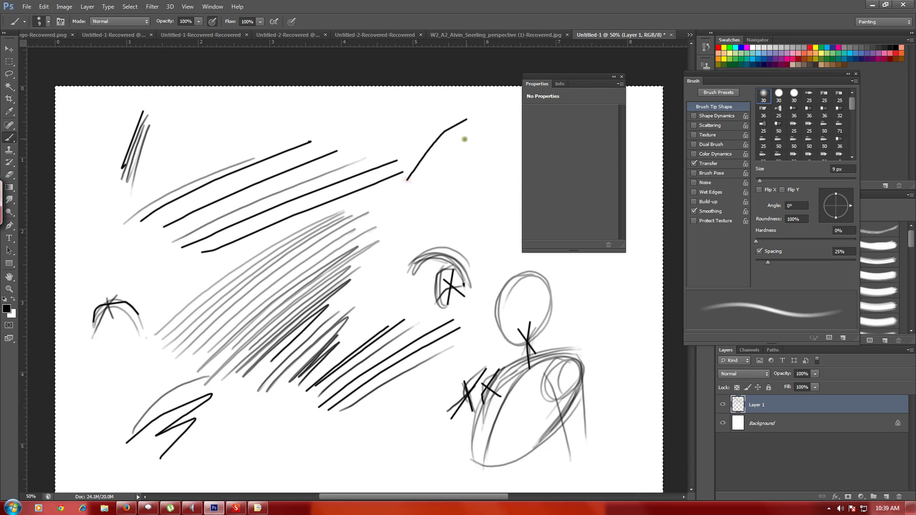
pyautogui.rightClick(506, 116)
pyautogui.click(496, 123)
pyautogui.moveTo(481, 148); pyautogui.dragTo(455, 188)
pyautogui.moveTo(433, 222)
pyautogui.mouseDown()
pyautogui.moveTo(334, 401)
pyautogui.moveTo(292, 454)
pyautogui.mouseUp()
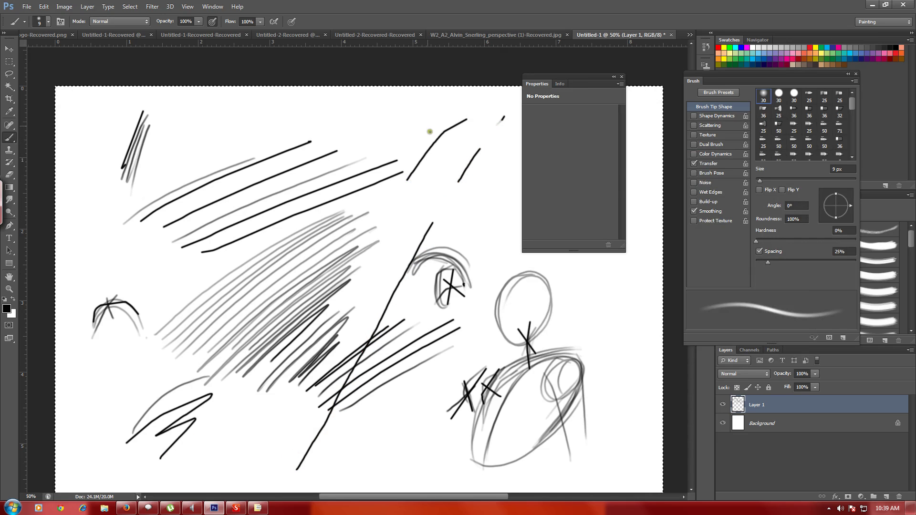
pyautogui.moveTo(409, 113); pyautogui.dragTo(265, 339)
# Circle the upper ends of two heavy lines, cross them with light strokes, and add a grey oval and small zigzag
pyautogui.moveTo(414, 108); pyautogui.dragTo(408, 101)
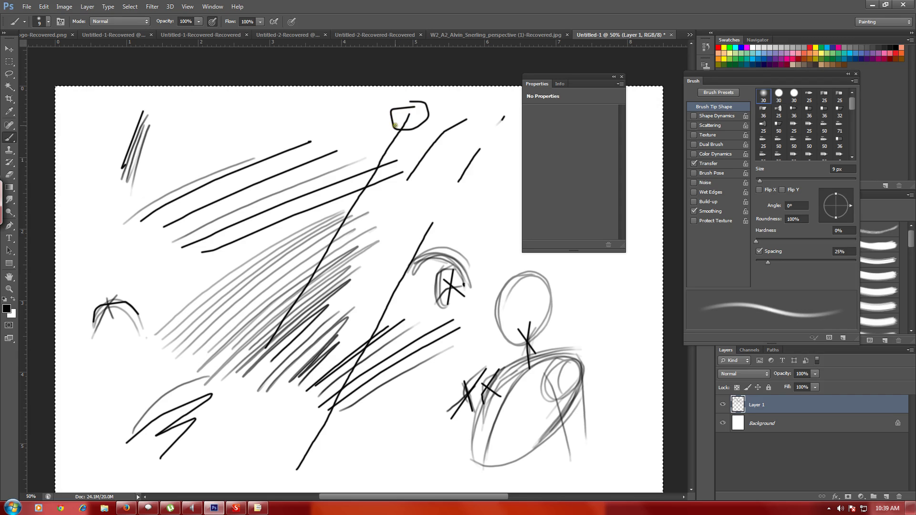
pyautogui.moveTo(320, 107)
pyautogui.mouseDown()
pyautogui.moveTo(297, 150)
pyautogui.moveTo(317, 155)
pyautogui.mouseUp()
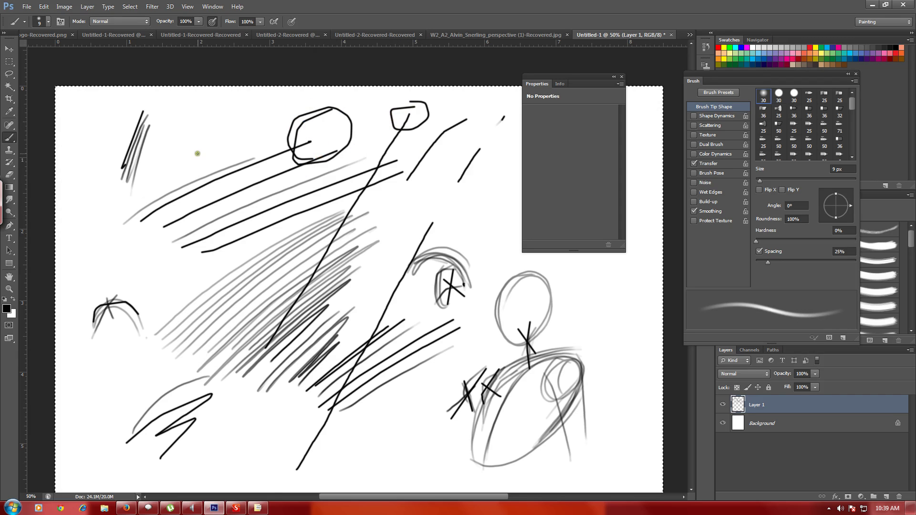
pyautogui.moveTo(198, 154)
pyautogui.mouseDown()
pyautogui.moveTo(195, 129)
pyautogui.moveTo(221, 115)
pyautogui.moveTo(193, 171)
pyautogui.mouseUp()
pyautogui.moveTo(118, 224)
pyautogui.mouseDown()
pyautogui.moveTo(113, 245)
pyautogui.moveTo(144, 266)
pyautogui.mouseUp()
pyautogui.moveTo(270, 126)
pyautogui.mouseDown()
pyautogui.moveTo(306, 143)
pyautogui.moveTo(323, 131)
pyautogui.mouseUp()
pyautogui.moveTo(311, 98); pyautogui.dragTo(283, 158)
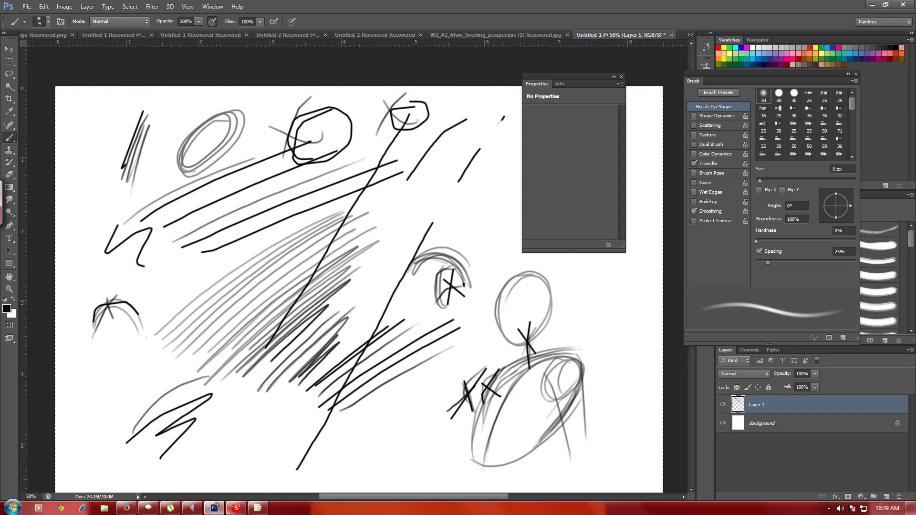
# Switch to SketchBook Pro and draw long flowing curves above and beside the eyes, varying from thin to heavy
pyautogui.click(235, 508)
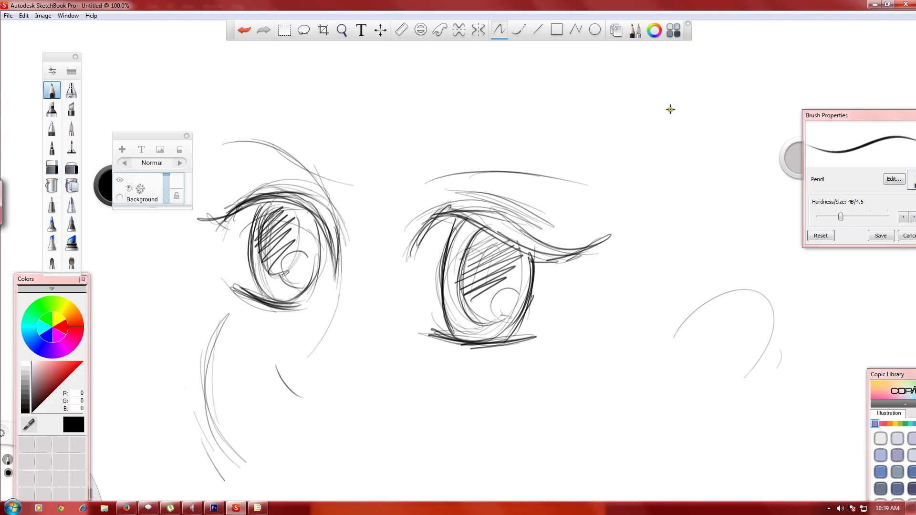
pyautogui.moveTo(738, 82); pyautogui.dragTo(675, 305)
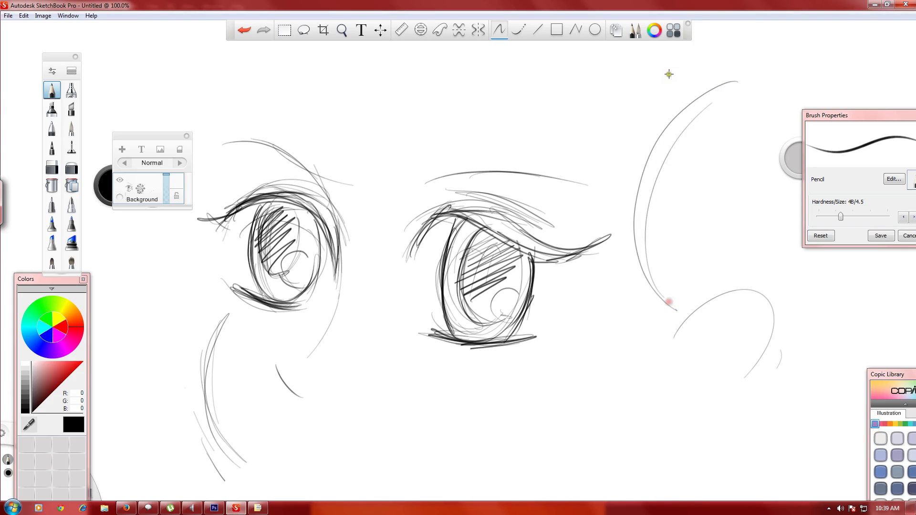
pyautogui.moveTo(670, 69); pyautogui.dragTo(600, 255)
pyautogui.moveTo(356, 140); pyautogui.dragTo(650, 71)
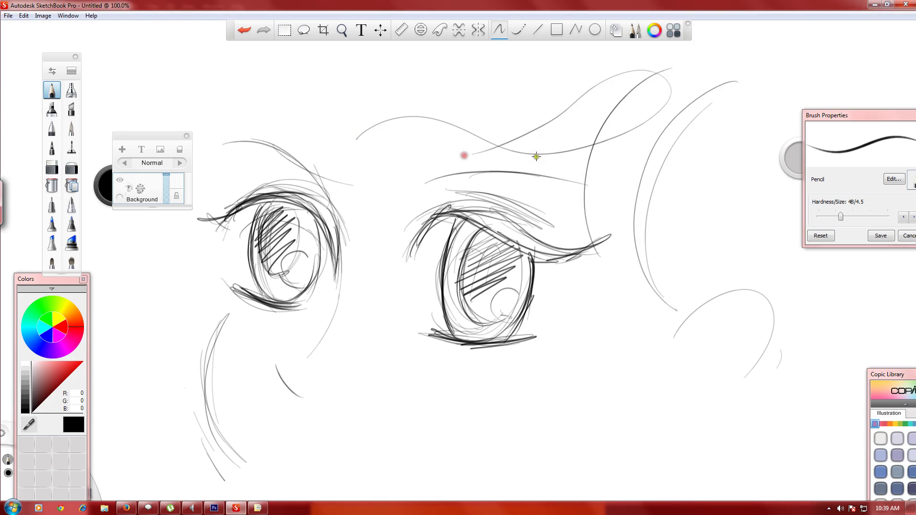
pyautogui.moveTo(338, 178)
pyautogui.mouseDown()
pyautogui.moveTo(378, 168)
pyautogui.moveTo(406, 206)
pyautogui.moveTo(439, 192)
pyautogui.moveTo(406, 109)
pyautogui.moveTo(456, 81)
pyautogui.moveTo(445, 120)
pyautogui.moveTo(458, 151)
pyautogui.moveTo(494, 141)
pyautogui.moveTo(498, 85)
pyautogui.mouseUp()
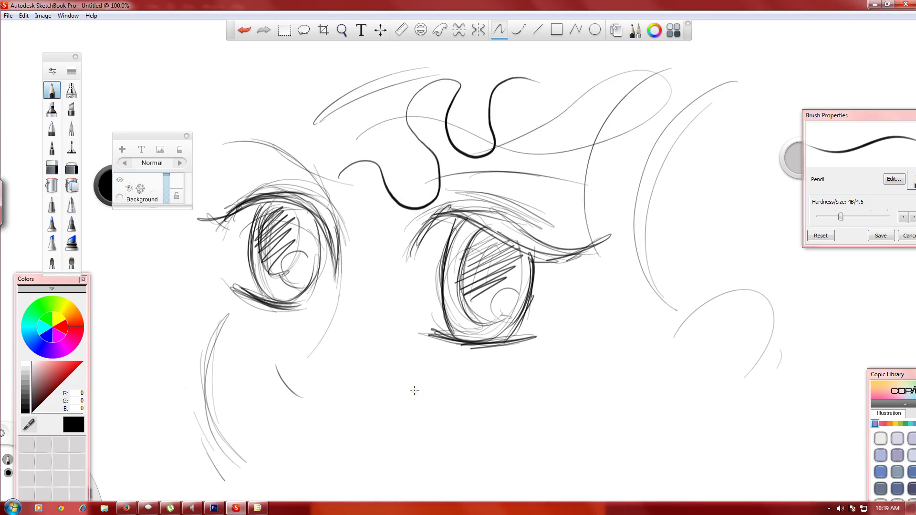
# Return to Photoshop and draw large ovals around the two circled line ends and a heavy circle around the figure's neck cross
pyautogui.click(214, 508)
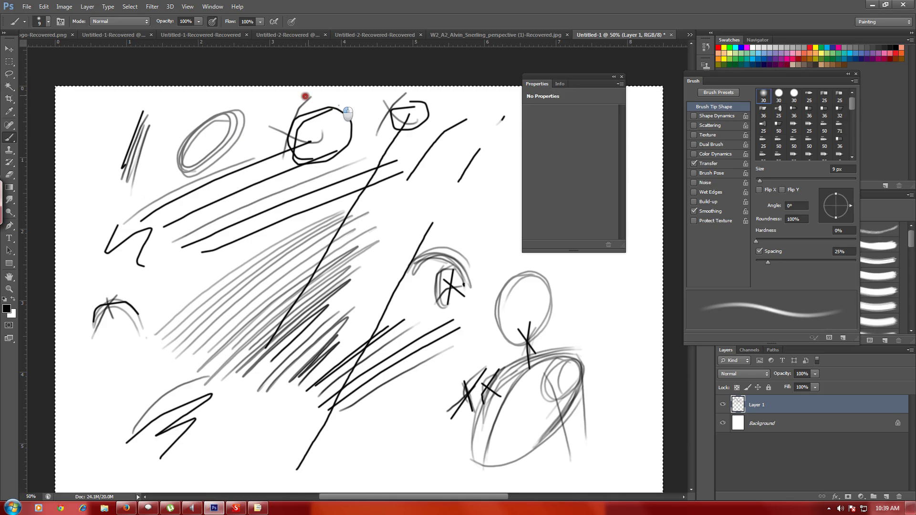
pyautogui.moveTo(305, 96); pyautogui.dragTo(292, 105)
pyautogui.moveTo(435, 100); pyautogui.dragTo(377, 129)
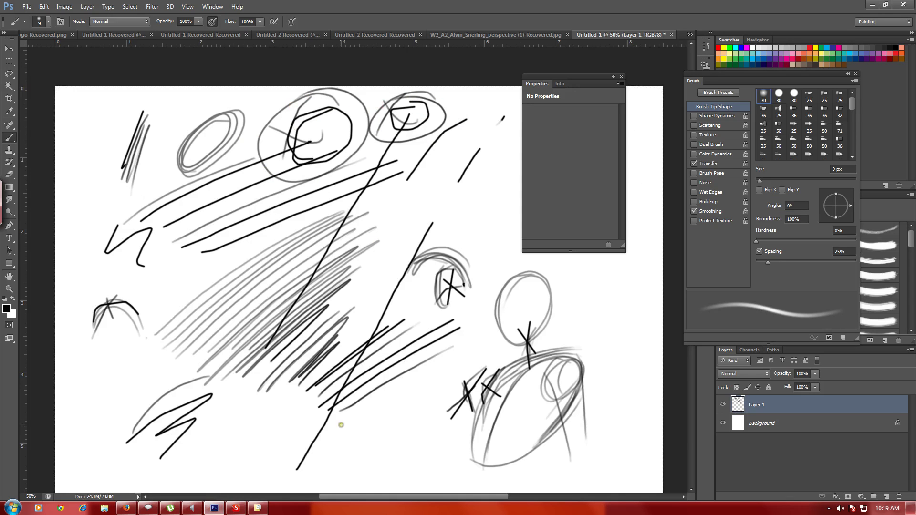
pyautogui.moveTo(528, 320); pyautogui.dragTo(509, 349)
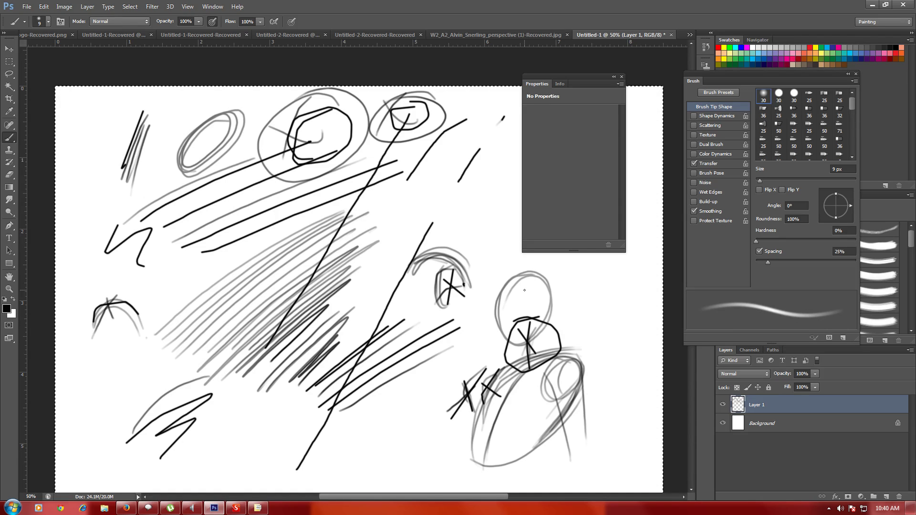
# Draw a row of vertical strokes over the hatched area and circle spots on the two heaviest ones
pyautogui.moveTo(186, 269)
pyautogui.mouseDown()
pyautogui.moveTo(210, 397)
pyautogui.moveTo(200, 398)
pyautogui.mouseUp()
pyautogui.moveTo(217, 266); pyautogui.dragTo(221, 408)
pyautogui.moveTo(238, 248); pyautogui.dragTo(239, 407)
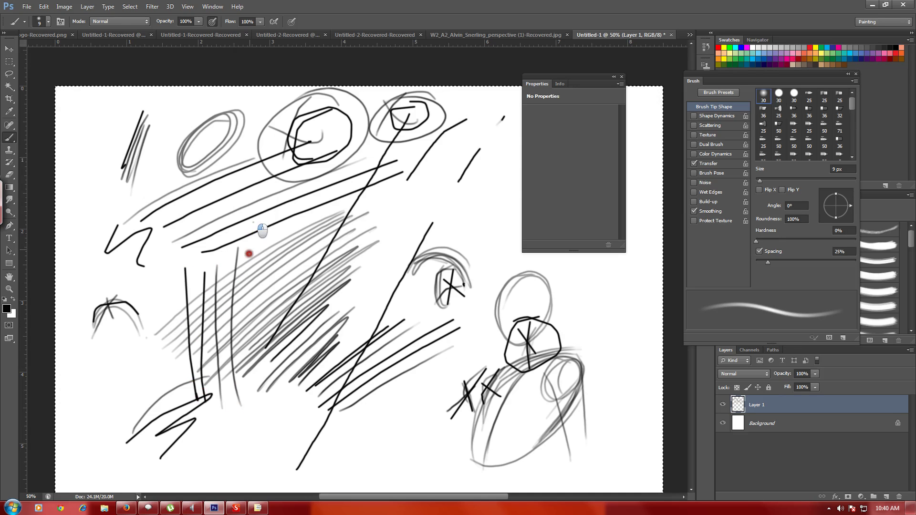
pyautogui.moveTo(252, 223); pyautogui.dragTo(252, 410)
pyautogui.moveTo(257, 242); pyautogui.dragTo(258, 392)
pyautogui.moveTo(267, 231); pyautogui.dragTo(258, 390)
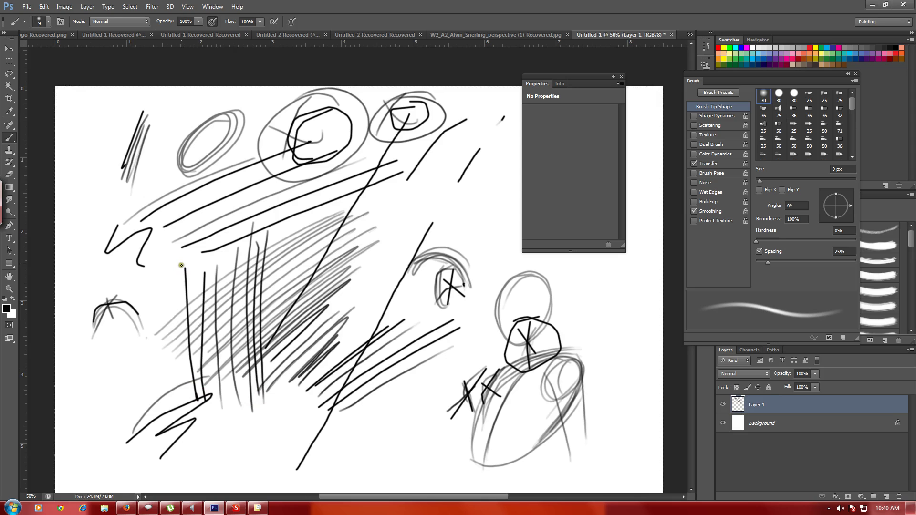
pyautogui.moveTo(181, 265); pyautogui.dragTo(176, 269)
pyautogui.moveTo(200, 304); pyautogui.dragTo(203, 308)
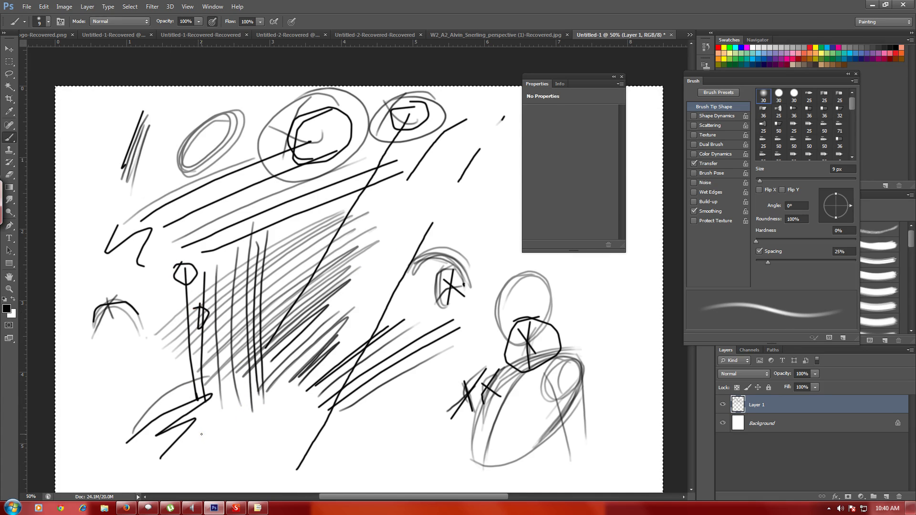
# Clear all strokes from Layer 1 and start a new figure with an oval head, neck line and heavy shoulder line
pyautogui.press('Delete')
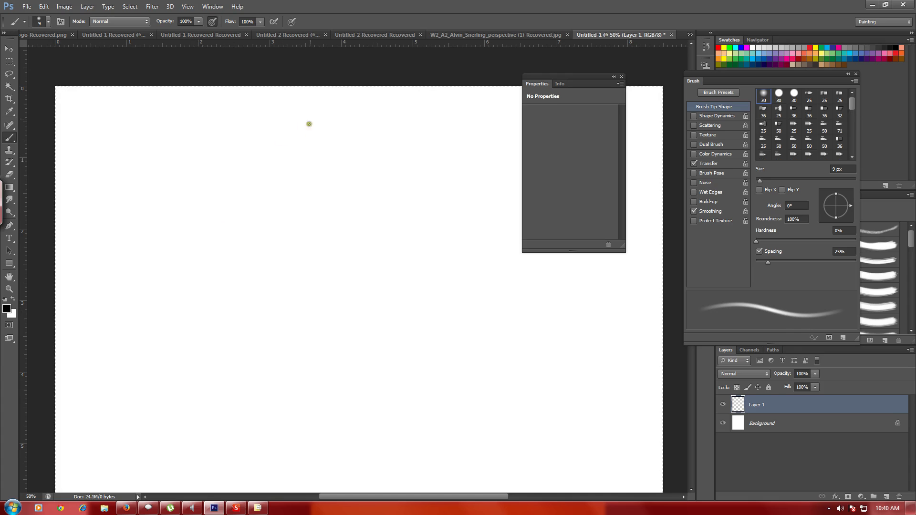
pyautogui.moveTo(301, 107)
pyautogui.mouseDown()
pyautogui.moveTo(322, 127)
pyautogui.moveTo(285, 117)
pyautogui.mouseUp()
pyautogui.moveTo(299, 147)
pyautogui.mouseDown()
pyautogui.moveTo(300, 204)
pyautogui.moveTo(367, 178)
pyautogui.mouseUp()
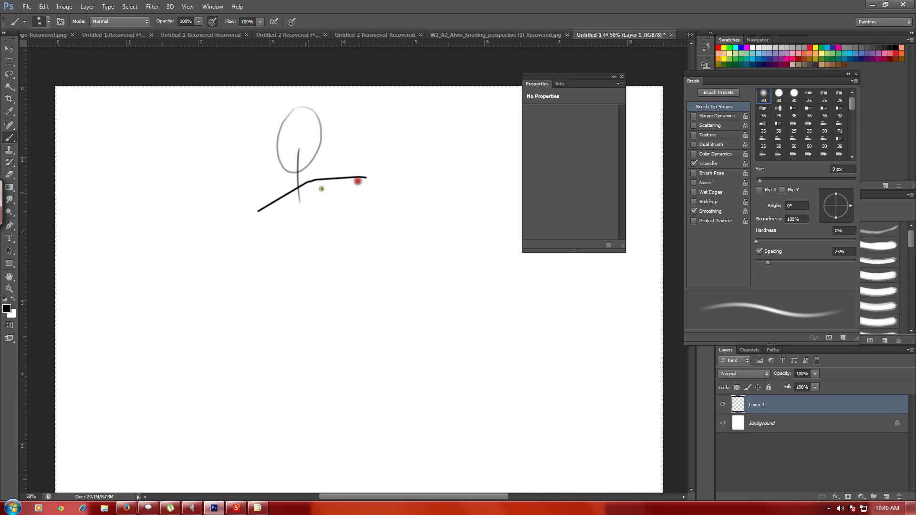
# Draw the figure's torso below the shoulder line with curved side contours and a curved centre line
pyautogui.moveTo(258, 205)
pyautogui.mouseDown()
pyautogui.moveTo(356, 201)
pyautogui.moveTo(313, 286)
pyautogui.mouseUp()
pyautogui.moveTo(325, 261)
pyautogui.mouseDown()
pyautogui.moveTo(328, 184)
pyautogui.moveTo(254, 248)
pyautogui.mouseUp()
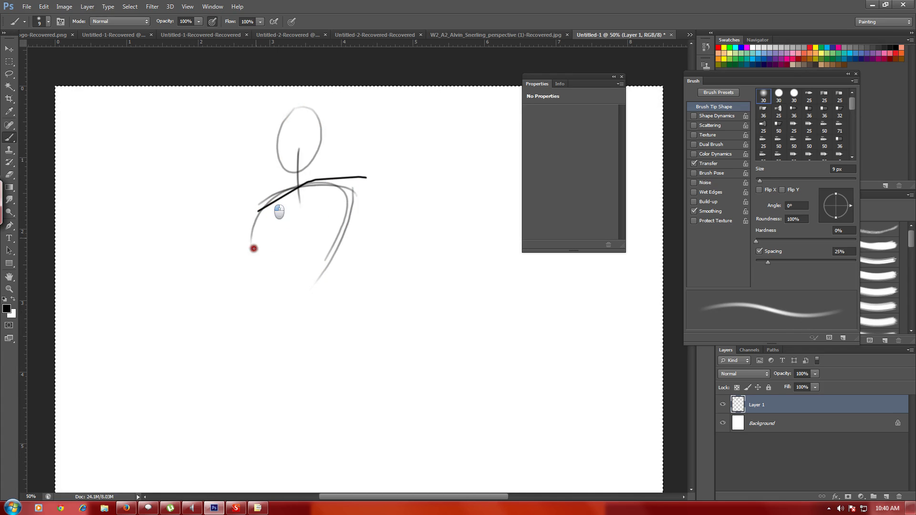
pyautogui.moveTo(268, 209); pyautogui.dragTo(251, 290)
pyautogui.moveTo(353, 194); pyautogui.dragTo(303, 278)
pyautogui.moveTo(304, 187); pyautogui.dragTo(263, 303)
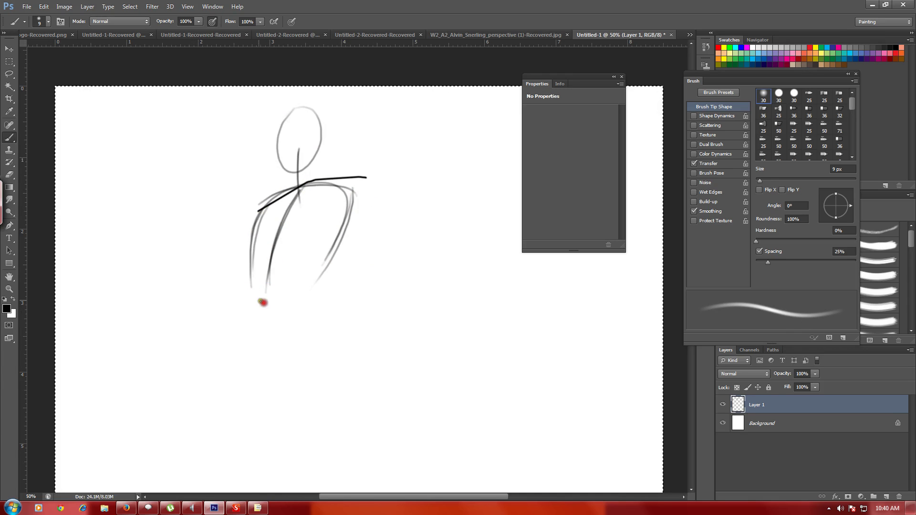
# Extend the torso into the waist and hips and close it with a curved pelvis line
pyautogui.moveTo(251, 270)
pyautogui.mouseDown()
pyautogui.moveTo(239, 312)
pyautogui.moveTo(222, 311)
pyautogui.moveTo(271, 343)
pyautogui.moveTo(299, 331)
pyautogui.mouseUp()
pyautogui.moveTo(324, 264); pyautogui.dragTo(310, 329)
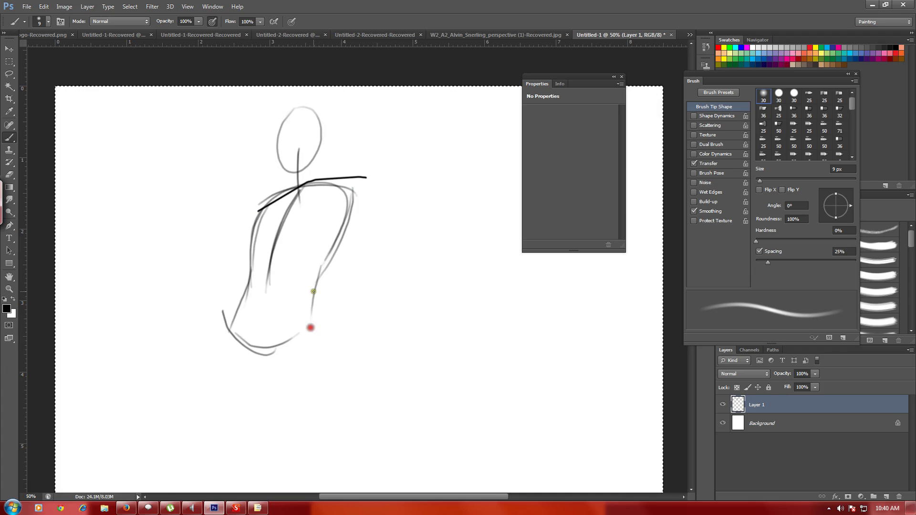
pyautogui.moveTo(316, 288); pyautogui.dragTo(309, 334)
pyautogui.moveTo(237, 280); pyautogui.dragTo(222, 311)
# Draw the outer and inner contours of both of the figure's legs down from the hips
pyautogui.moveTo(220, 319)
pyautogui.mouseDown()
pyautogui.moveTo(213, 398)
pyautogui.moveTo(231, 461)
pyautogui.mouseUp()
pyautogui.moveTo(242, 361)
pyautogui.mouseDown()
pyautogui.moveTo(262, 371)
pyautogui.moveTo(292, 447)
pyautogui.mouseUp()
pyautogui.moveTo(273, 418); pyautogui.dragTo(307, 476)
pyautogui.moveTo(307, 333); pyautogui.dragTo(339, 483)
pyautogui.moveTo(307, 373); pyautogui.dragTo(329, 492)
# Draw the figure's right-hand arm hanging straight down, with a shoulder oval, elbow oval and tapered forearm
pyautogui.moveTo(339, 190); pyautogui.dragTo(359, 326)
pyautogui.moveTo(316, 205); pyautogui.dragTo(351, 333)
pyautogui.moveTo(354, 297)
pyautogui.mouseDown()
pyautogui.moveTo(366, 337)
pyautogui.moveTo(361, 426)
pyautogui.mouseUp()
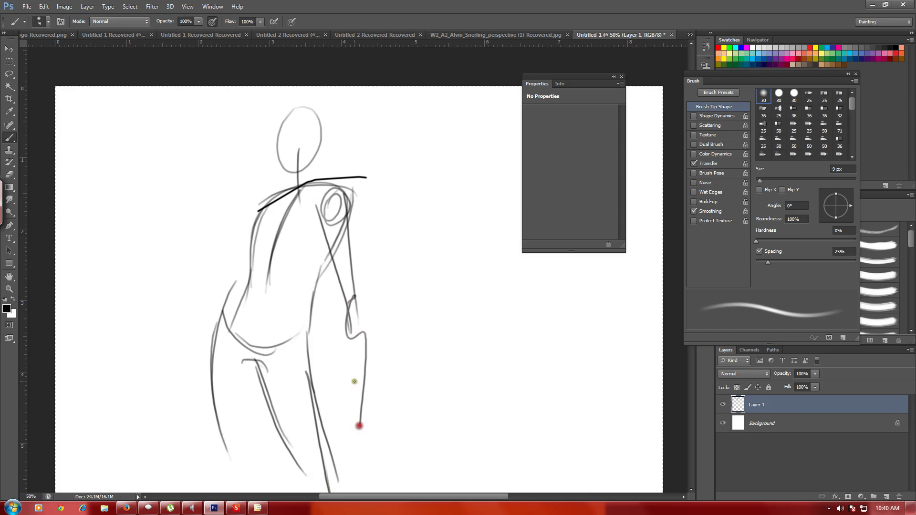
pyautogui.moveTo(348, 329); pyautogui.dragTo(355, 381)
pyautogui.moveTo(348, 341); pyautogui.dragTo(360, 443)
# Draw the figure's left-hand arm stretched diagonally away from the body, ending in a small heavy hand shape
pyautogui.moveTo(257, 210)
pyautogui.mouseDown()
pyautogui.moveTo(250, 242)
pyautogui.moveTo(245, 221)
pyautogui.moveTo(200, 309)
pyautogui.mouseUp()
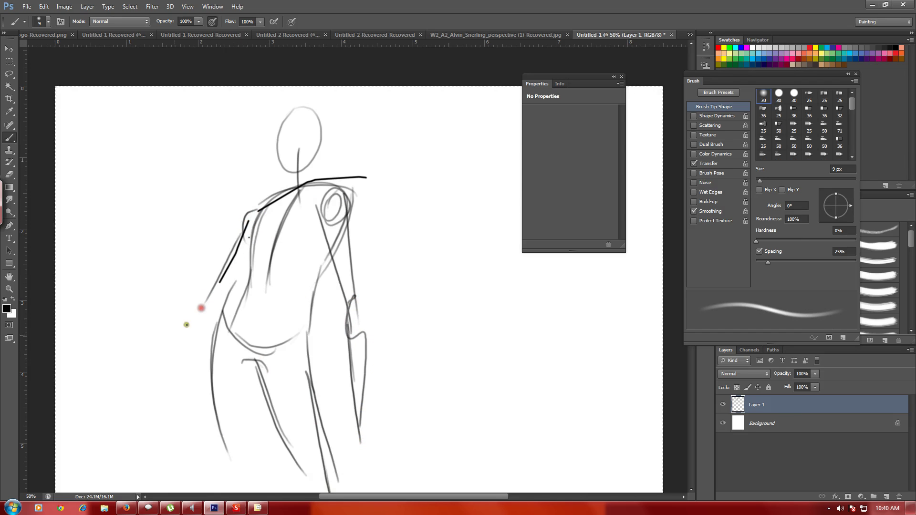
pyautogui.moveTo(243, 241); pyautogui.dragTo(210, 312)
pyautogui.moveTo(231, 253)
pyautogui.mouseDown()
pyautogui.moveTo(186, 320)
pyautogui.moveTo(179, 361)
pyautogui.mouseUp()
pyautogui.moveTo(181, 339); pyautogui.dragTo(169, 367)
pyautogui.moveTo(205, 305)
pyautogui.mouseDown()
pyautogui.moveTo(217, 305)
pyautogui.moveTo(148, 431)
pyautogui.mouseUp()
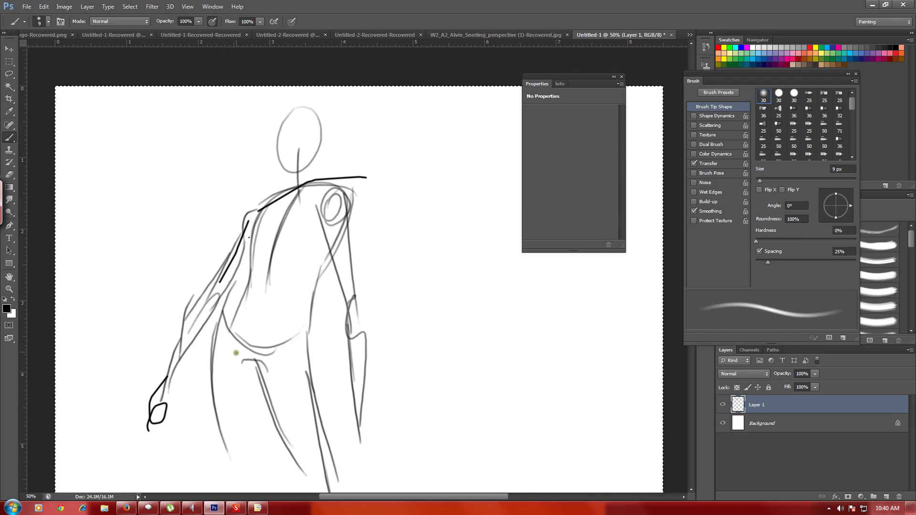
# Add a heavy inner-thigh line below the pelvis and repeated outer contours on the left-hand leg
pyautogui.moveTo(248, 378)
pyautogui.mouseDown()
pyautogui.moveTo(242, 458)
pyautogui.moveTo(240, 450)
pyautogui.mouseUp()
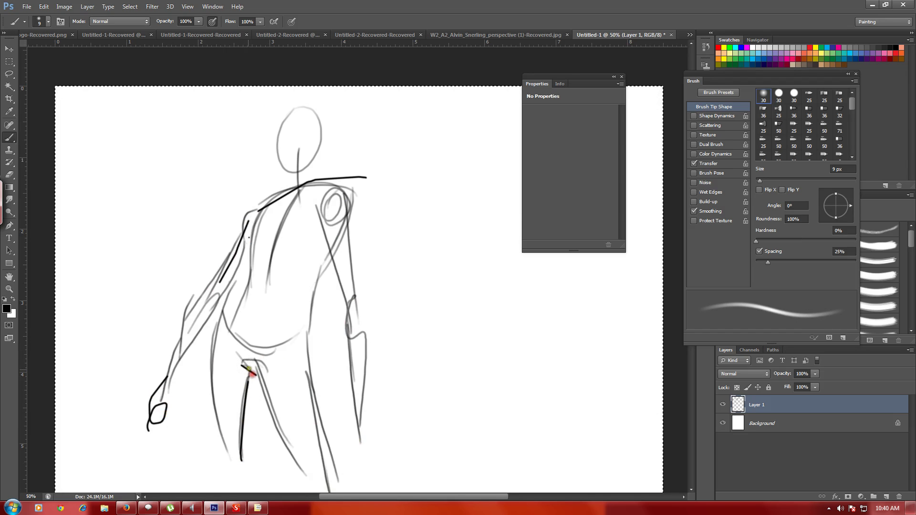
pyautogui.moveTo(215, 315); pyautogui.dragTo(206, 396)
pyautogui.moveTo(210, 334); pyautogui.dragTo(224, 466)
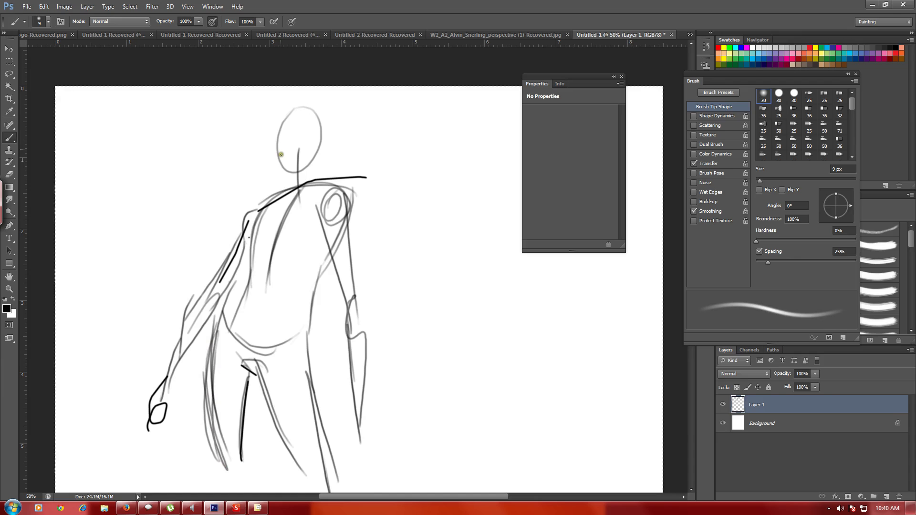
# Draw a larger head outline with a heavy jaw, and add the neck, left-hand shoulder and upper-arm lines
pyautogui.moveTo(275, 120)
pyautogui.mouseDown()
pyautogui.moveTo(278, 168)
pyautogui.moveTo(266, 141)
pyautogui.moveTo(270, 164)
pyautogui.moveTo(284, 177)
pyautogui.moveTo(321, 161)
pyautogui.mouseUp()
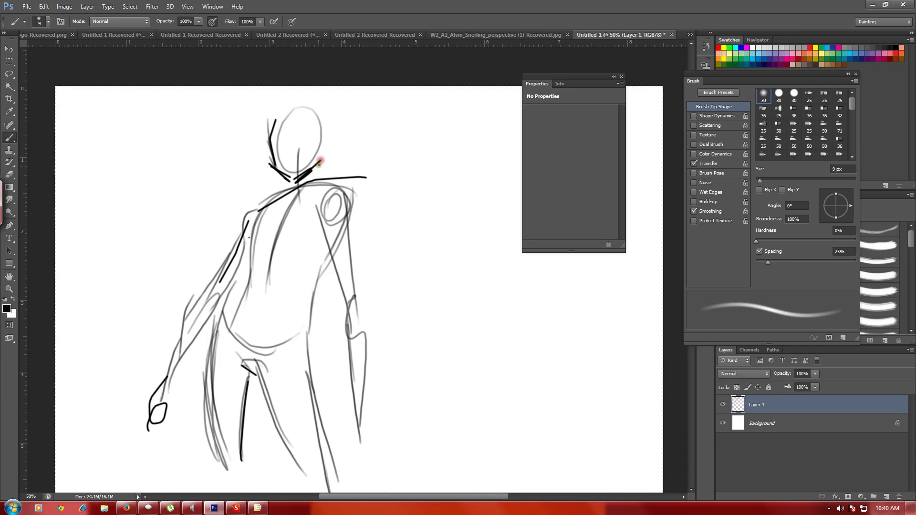
pyautogui.moveTo(327, 116); pyautogui.dragTo(321, 147)
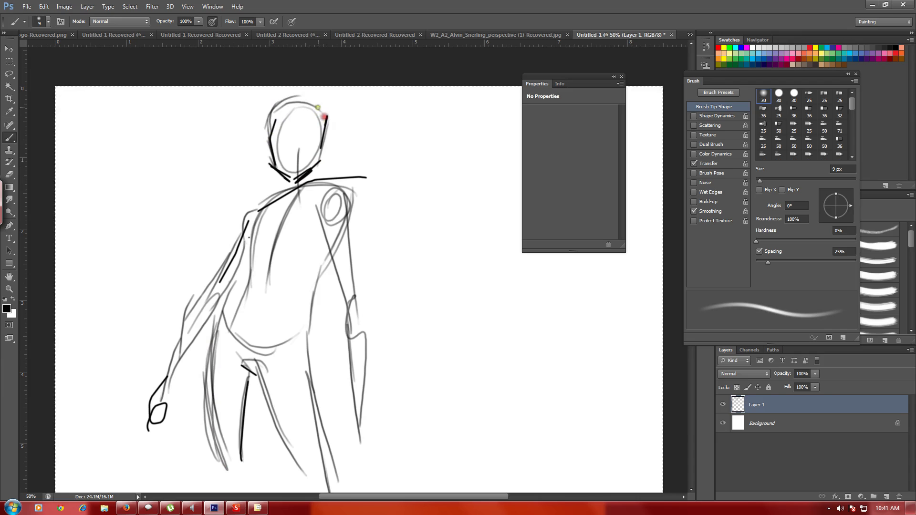
pyautogui.moveTo(318, 107); pyautogui.dragTo(323, 136)
pyautogui.moveTo(267, 125)
pyautogui.mouseDown()
pyautogui.moveTo(282, 183)
pyautogui.moveTo(302, 189)
pyautogui.moveTo(238, 229)
pyautogui.moveTo(236, 249)
pyautogui.mouseUp()
pyautogui.moveTo(250, 207); pyautogui.dragTo(235, 245)
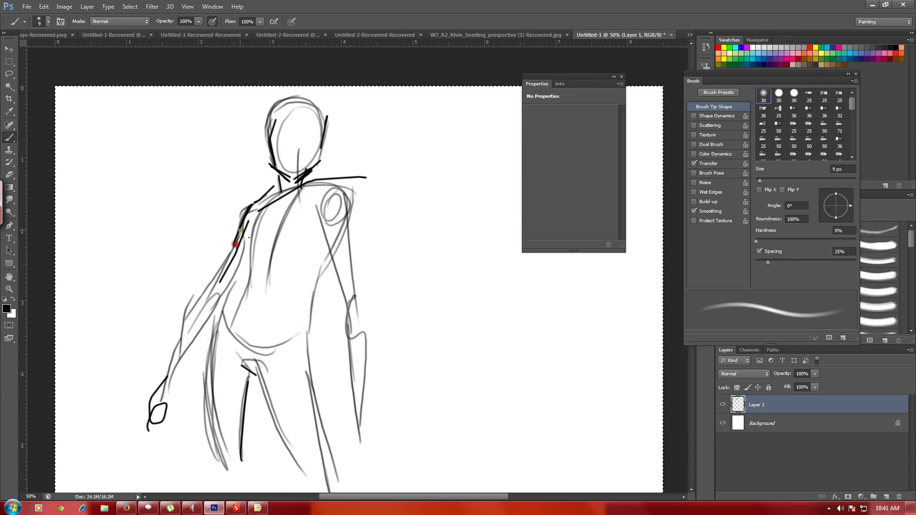
# Shade the chest with curved strokes and reinforce the contours of the torso, waist and outer legs
pyautogui.moveTo(277, 197)
pyautogui.mouseDown()
pyautogui.moveTo(256, 280)
pyautogui.moveTo(262, 303)
pyautogui.mouseUp()
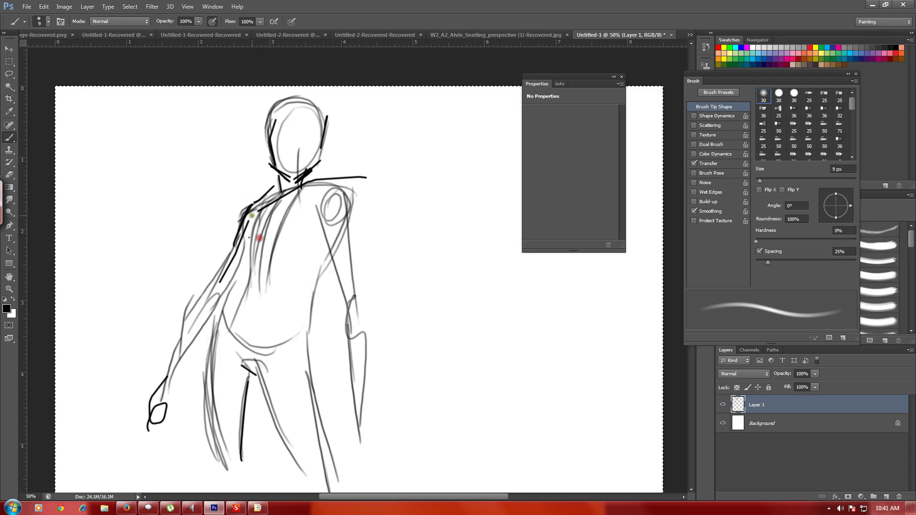
pyautogui.moveTo(311, 197)
pyautogui.mouseDown()
pyautogui.moveTo(328, 188)
pyautogui.moveTo(317, 199)
pyautogui.moveTo(331, 205)
pyautogui.moveTo(255, 277)
pyautogui.mouseUp()
pyautogui.moveTo(250, 215)
pyautogui.mouseDown()
pyautogui.moveTo(249, 281)
pyautogui.moveTo(231, 311)
pyautogui.moveTo(221, 307)
pyautogui.moveTo(217, 350)
pyautogui.mouseUp()
pyautogui.moveTo(231, 285); pyautogui.dragTo(225, 462)
pyautogui.moveTo(334, 229)
pyautogui.mouseDown()
pyautogui.moveTo(319, 259)
pyautogui.moveTo(305, 444)
pyautogui.mouseUp()
# Move the Properties panel off the canvas and draw the shoulders and torso of a second, smaller figure there
pyautogui.moveTo(563, 83); pyautogui.dragTo(729, 87)
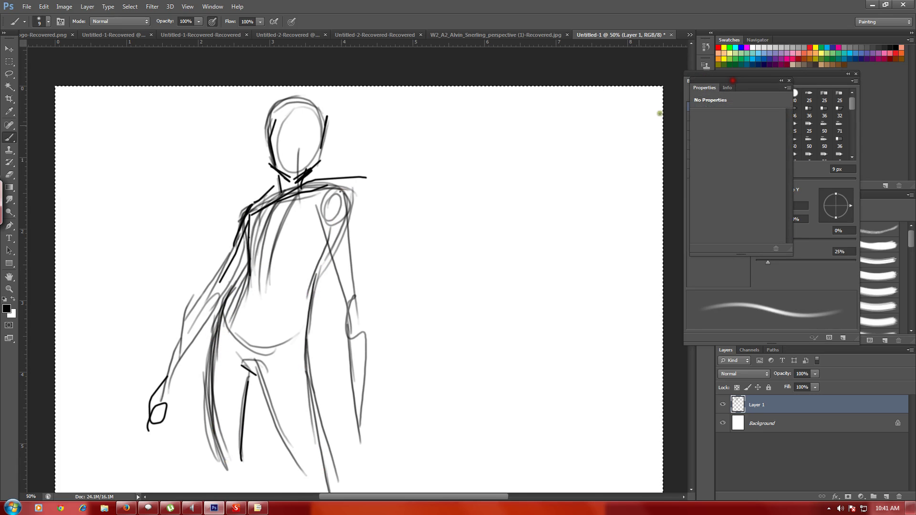
pyautogui.moveTo(458, 179); pyautogui.dragTo(551, 150)
pyautogui.moveTo(477, 171)
pyautogui.mouseDown()
pyautogui.moveTo(551, 157)
pyautogui.moveTo(515, 225)
pyautogui.moveTo(473, 217)
pyautogui.moveTo(525, 192)
pyautogui.moveTo(486, 238)
pyautogui.mouseUp()
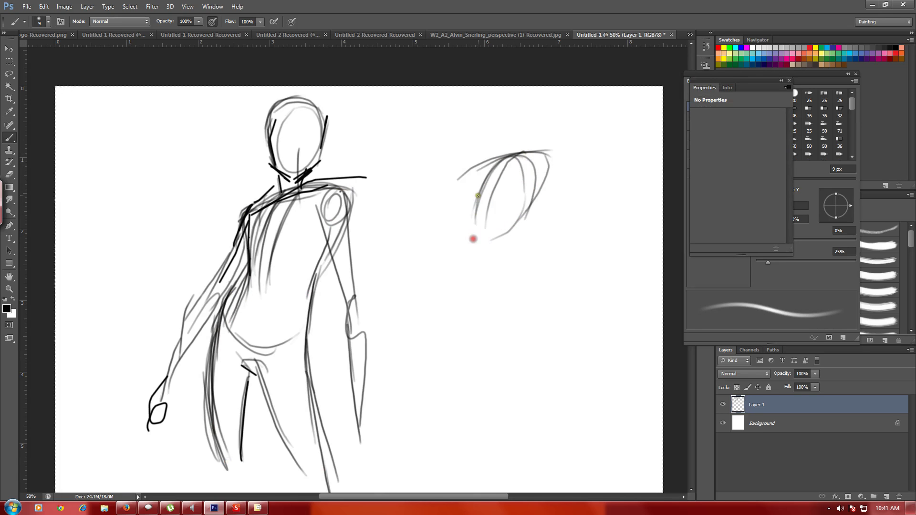
pyautogui.moveTo(539, 197); pyautogui.dragTo(509, 267)
# Draw the second figure's waist, crotch line and two spread legs with feet, reinforcing the inner leg contours
pyautogui.moveTo(471, 211)
pyautogui.mouseDown()
pyautogui.moveTo(453, 313)
pyautogui.moveTo(467, 420)
pyautogui.moveTo(432, 447)
pyautogui.mouseUp()
pyautogui.moveTo(475, 276); pyautogui.dragTo(488, 284)
pyautogui.moveTo(464, 289); pyautogui.dragTo(496, 295)
pyautogui.moveTo(488, 305); pyautogui.dragTo(521, 401)
pyautogui.moveTo(506, 257)
pyautogui.mouseDown()
pyautogui.moveTo(511, 358)
pyautogui.moveTo(540, 468)
pyautogui.mouseUp()
pyautogui.moveTo(487, 304); pyautogui.dragTo(511, 364)
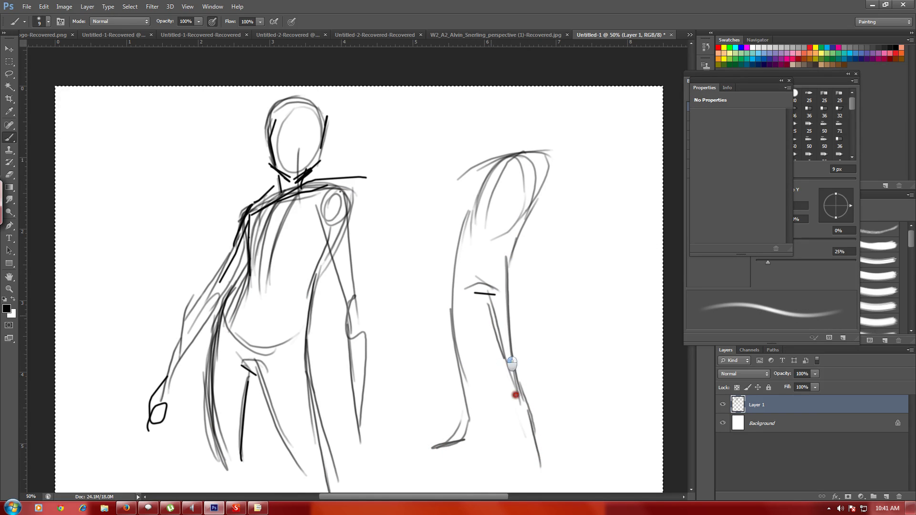
pyautogui.moveTo(516, 395)
pyautogui.mouseDown()
pyautogui.moveTo(539, 477)
pyautogui.moveTo(476, 296)
pyautogui.moveTo(466, 382)
pyautogui.mouseUp()
pyautogui.moveTo(472, 310)
pyautogui.mouseDown()
pyautogui.moveTo(464, 431)
pyautogui.moveTo(465, 410)
pyautogui.mouseUp()
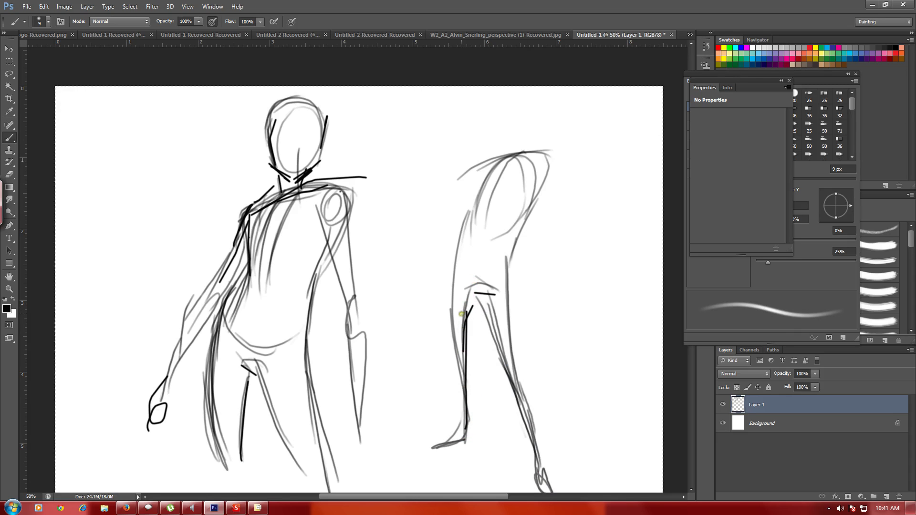
# Add an oval head, neck line and heavy jaw to the second figure and strengthen its left-hand torso side
pyautogui.moveTo(497, 200)
pyautogui.mouseDown()
pyautogui.moveTo(505, 129)
pyautogui.moveTo(493, 143)
pyautogui.moveTo(493, 85)
pyautogui.mouseUp()
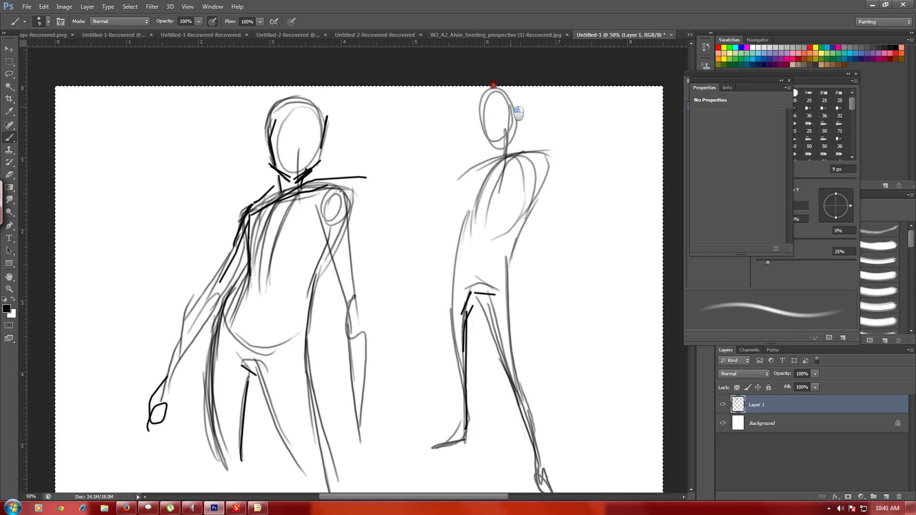
pyautogui.moveTo(486, 129); pyautogui.dragTo(505, 145)
pyautogui.moveTo(472, 187)
pyautogui.mouseDown()
pyautogui.moveTo(531, 148)
pyautogui.moveTo(463, 272)
pyautogui.mouseUp()
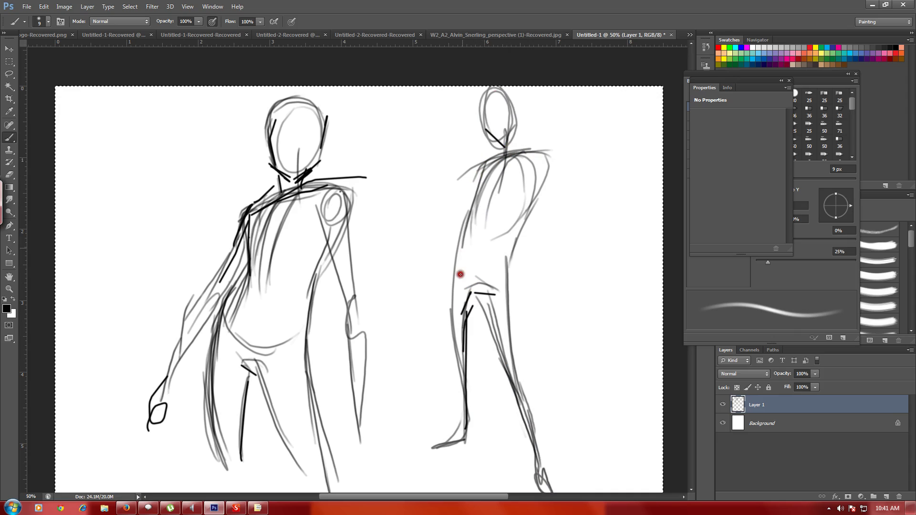
# Draw both arms of the second figure hanging at its sides, each ending in a small oval hand
pyautogui.moveTo(477, 218)
pyautogui.mouseDown()
pyautogui.moveTo(483, 166)
pyautogui.moveTo(437, 267)
pyautogui.mouseUp()
pyautogui.moveTo(545, 168); pyautogui.dragTo(528, 303)
pyautogui.moveTo(534, 187); pyautogui.dragTo(529, 274)
pyautogui.moveTo(528, 306); pyautogui.dragTo(525, 323)
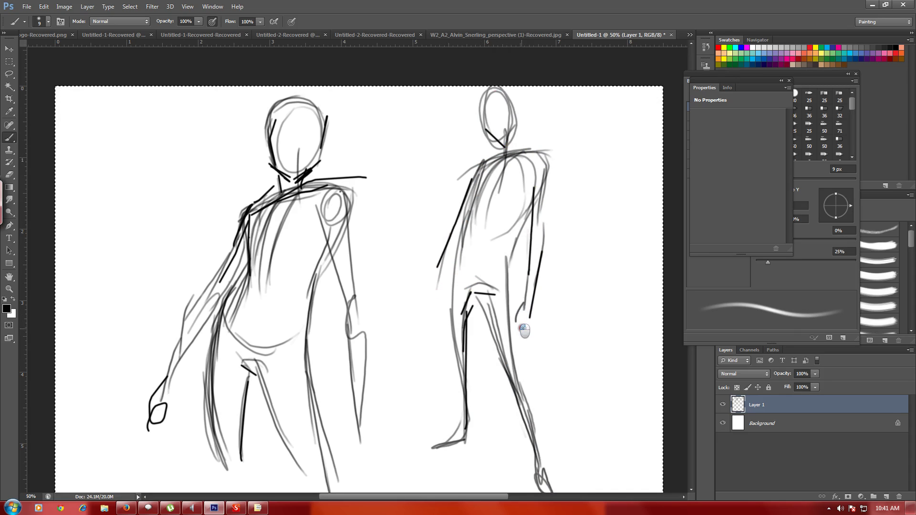
pyautogui.moveTo(438, 242)
pyautogui.mouseDown()
pyautogui.moveTo(458, 215)
pyautogui.moveTo(431, 307)
pyautogui.moveTo(469, 200)
pyautogui.moveTo(451, 327)
pyautogui.mouseUp()
# Draw heavy shoulder strokes, curved chest lines and a waistband across the second figure's torso
pyautogui.moveTo(500, 156); pyautogui.dragTo(483, 209)
pyautogui.moveTo(474, 167)
pyautogui.mouseDown()
pyautogui.moveTo(470, 198)
pyautogui.moveTo(482, 203)
pyautogui.moveTo(535, 191)
pyautogui.mouseUp()
pyautogui.moveTo(477, 196); pyautogui.dragTo(532, 193)
pyautogui.moveTo(455, 262)
pyautogui.mouseDown()
pyautogui.moveTo(509, 258)
pyautogui.moveTo(511, 266)
pyautogui.mouseUp()
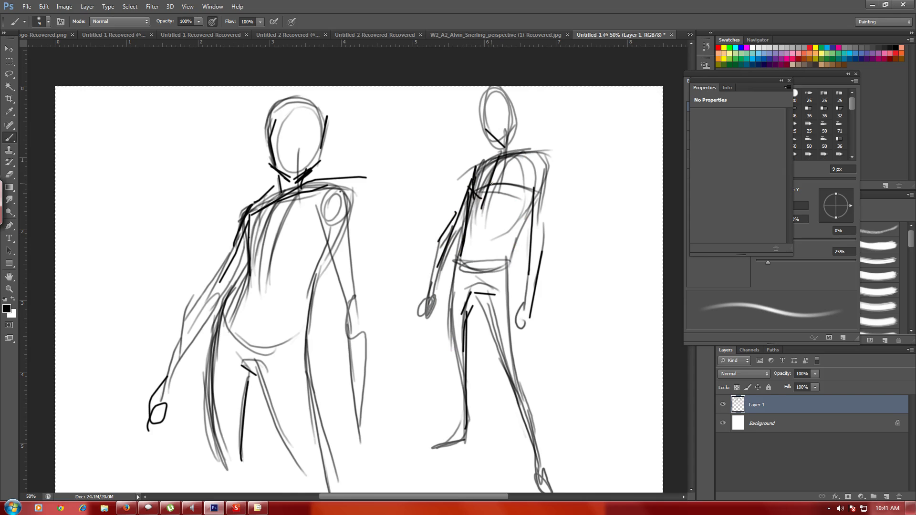
# Scribble light zigzag hatching beside the second figure and a diagonal hatch patch beside the first figure's head
pyautogui.moveTo(612, 121); pyautogui.dragTo(570, 176)
pyautogui.moveTo(600, 142)
pyautogui.mouseDown()
pyautogui.moveTo(589, 155)
pyautogui.moveTo(604, 157)
pyautogui.moveTo(588, 202)
pyautogui.mouseUp()
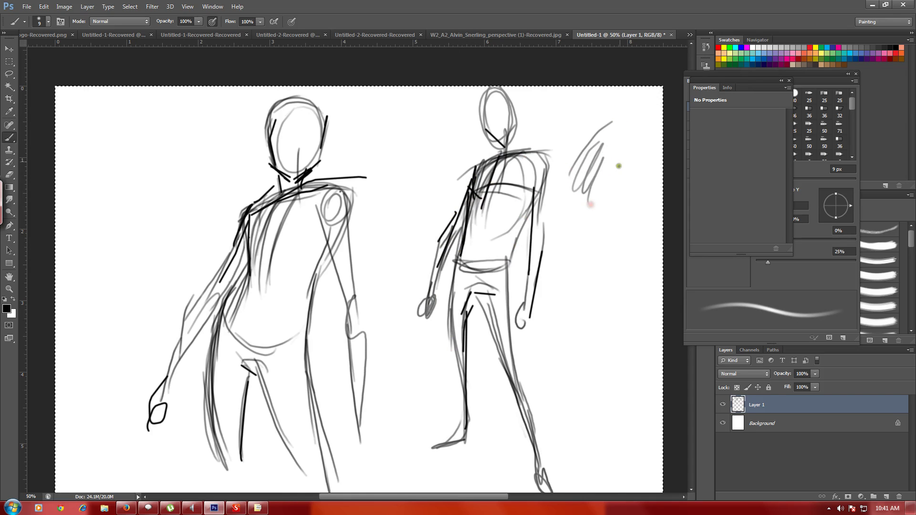
pyautogui.moveTo(598, 128); pyautogui.dragTo(597, 313)
pyautogui.moveTo(625, 271); pyautogui.dragTo(624, 339)
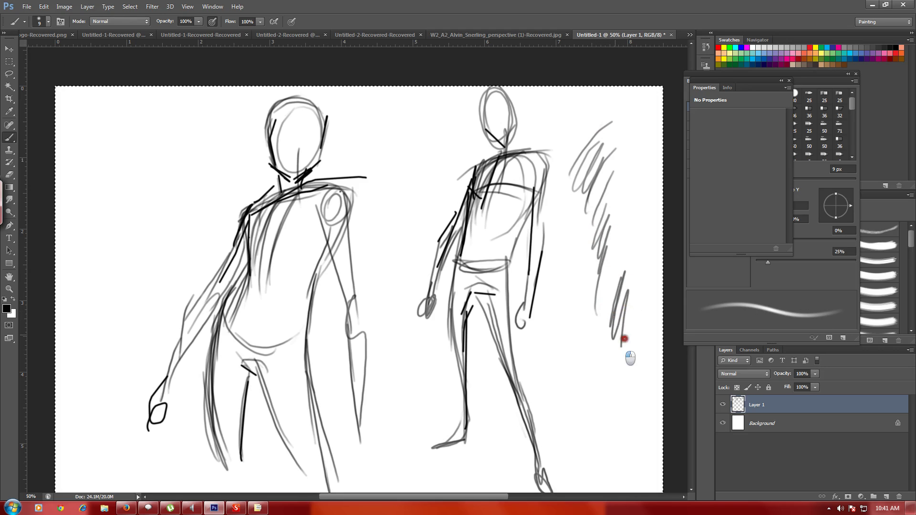
pyautogui.moveTo(140, 140)
pyautogui.mouseDown()
pyautogui.moveTo(106, 182)
pyautogui.moveTo(162, 145)
pyautogui.moveTo(106, 211)
pyautogui.moveTo(126, 241)
pyautogui.mouseUp()
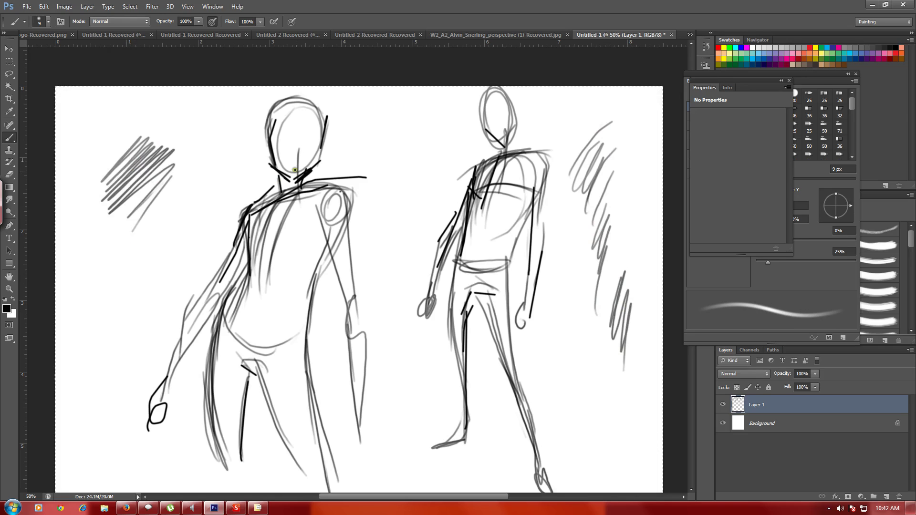
# Draw long diagonal strokes rising from the first figure's right-hand shoulder and a heavy zigzag just below them
pyautogui.moveTo(304, 183); pyautogui.dragTo(371, 143)
pyautogui.moveTo(334, 173)
pyautogui.mouseDown()
pyautogui.moveTo(380, 145)
pyautogui.moveTo(386, 153)
pyautogui.moveTo(408, 150)
pyautogui.mouseUp()
pyautogui.moveTo(340, 189); pyautogui.dragTo(416, 152)
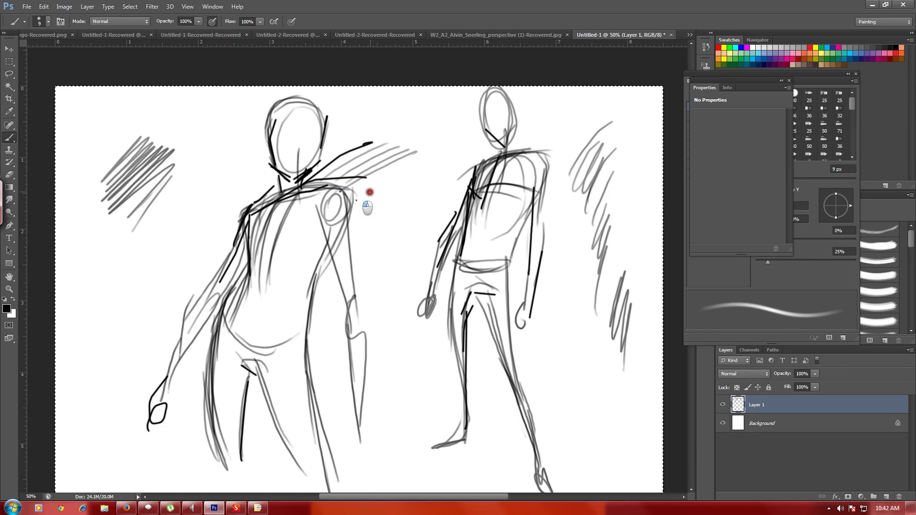
pyautogui.moveTo(370, 192); pyautogui.dragTo(379, 211)
# Fill the space between the two figures with dense diagonal hatching, crossed by heavier diagonal and vertical strokes
pyautogui.moveTo(352, 249)
pyautogui.mouseDown()
pyautogui.moveTo(435, 192)
pyautogui.moveTo(451, 199)
pyautogui.mouseUp()
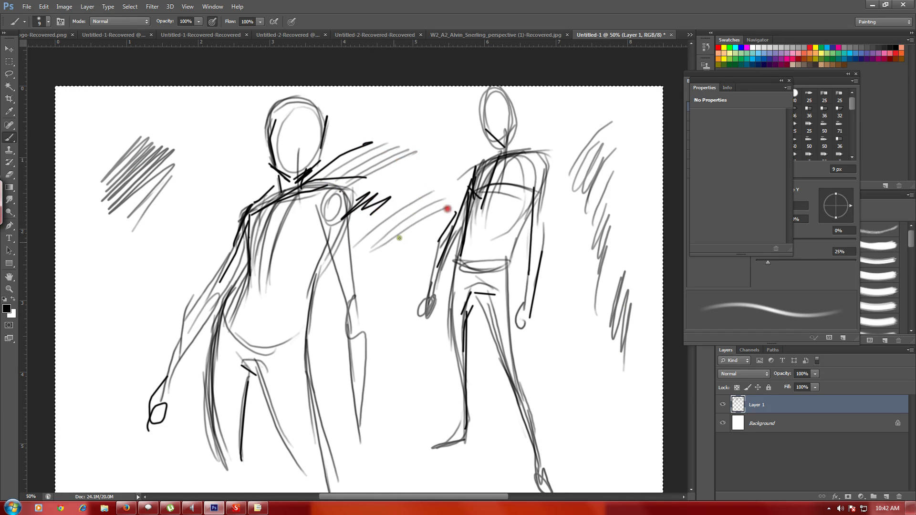
pyautogui.moveTo(375, 262)
pyautogui.mouseDown()
pyautogui.moveTo(447, 217)
pyautogui.moveTo(459, 190)
pyautogui.mouseUp()
pyautogui.moveTo(364, 256)
pyautogui.mouseDown()
pyautogui.moveTo(454, 187)
pyautogui.moveTo(443, 191)
pyautogui.mouseUp()
pyautogui.moveTo(356, 254)
pyautogui.mouseDown()
pyautogui.moveTo(447, 188)
pyautogui.moveTo(439, 194)
pyautogui.mouseUp()
pyautogui.moveTo(358, 287); pyautogui.dragTo(432, 224)
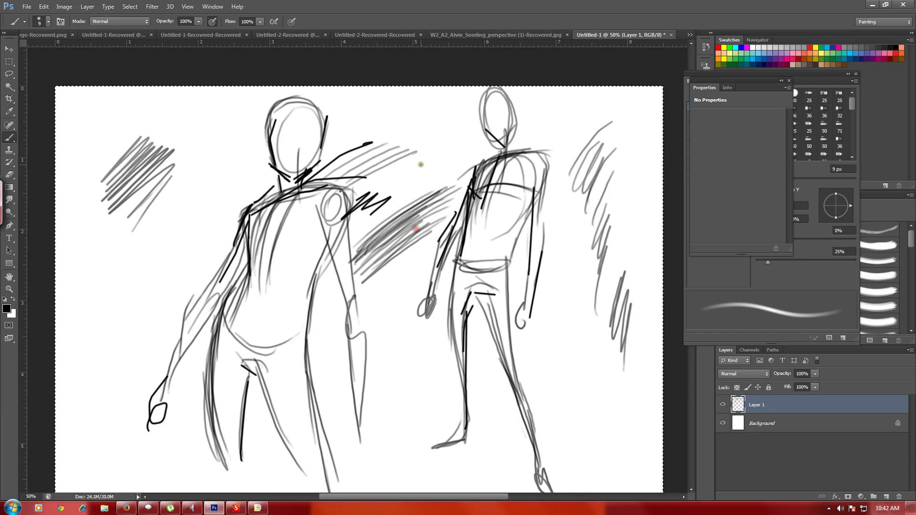
pyautogui.moveTo(377, 252)
pyautogui.mouseDown()
pyautogui.moveTo(442, 195)
pyautogui.moveTo(435, 217)
pyautogui.mouseUp()
pyautogui.moveTo(375, 276); pyautogui.dragTo(439, 225)
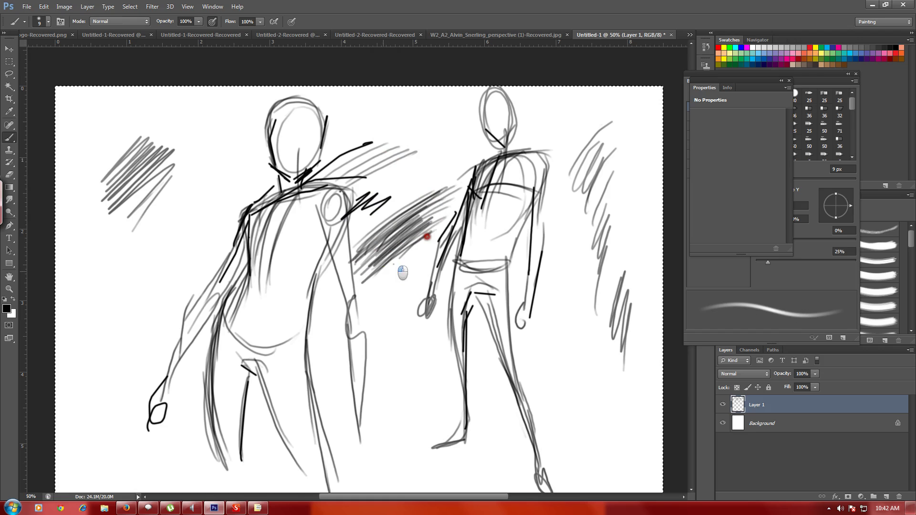
pyautogui.moveTo(386, 292)
pyautogui.mouseDown()
pyautogui.moveTo(461, 213)
pyautogui.moveTo(438, 240)
pyautogui.moveTo(448, 225)
pyautogui.mouseUp()
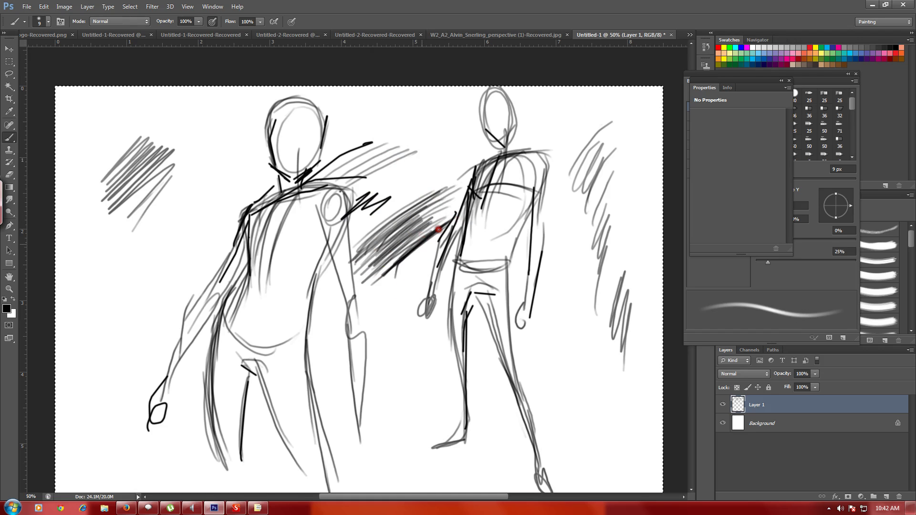
pyautogui.moveTo(373, 274)
pyautogui.mouseDown()
pyautogui.moveTo(454, 209)
pyautogui.moveTo(407, 266)
pyautogui.moveTo(403, 251)
pyautogui.moveTo(398, 293)
pyautogui.mouseUp()
# Draw a patch of diagonal hatching above the first figure's outstretched arm and cross it with heavy vertical lines
pyautogui.moveTo(162, 239); pyautogui.dragTo(199, 191)
pyautogui.moveTo(123, 260)
pyautogui.mouseDown()
pyautogui.moveTo(193, 205)
pyautogui.moveTo(174, 237)
pyautogui.mouseUp()
pyautogui.moveTo(127, 288); pyautogui.dragTo(223, 217)
pyautogui.moveTo(140, 290); pyautogui.dragTo(152, 278)
pyautogui.moveTo(152, 227)
pyautogui.mouseDown()
pyautogui.moveTo(159, 309)
pyautogui.moveTo(167, 289)
pyautogui.mouseUp()
pyautogui.moveTo(171, 210); pyautogui.dragTo(168, 277)
# Build up light-to-heavy diagonal hatching next to the first figure's head and cross-hatch it with vertical strokes
pyautogui.moveTo(146, 201)
pyautogui.mouseDown()
pyautogui.moveTo(231, 126)
pyautogui.moveTo(224, 136)
pyautogui.moveTo(240, 129)
pyautogui.mouseUp()
pyautogui.moveTo(156, 195); pyautogui.dragTo(244, 133)
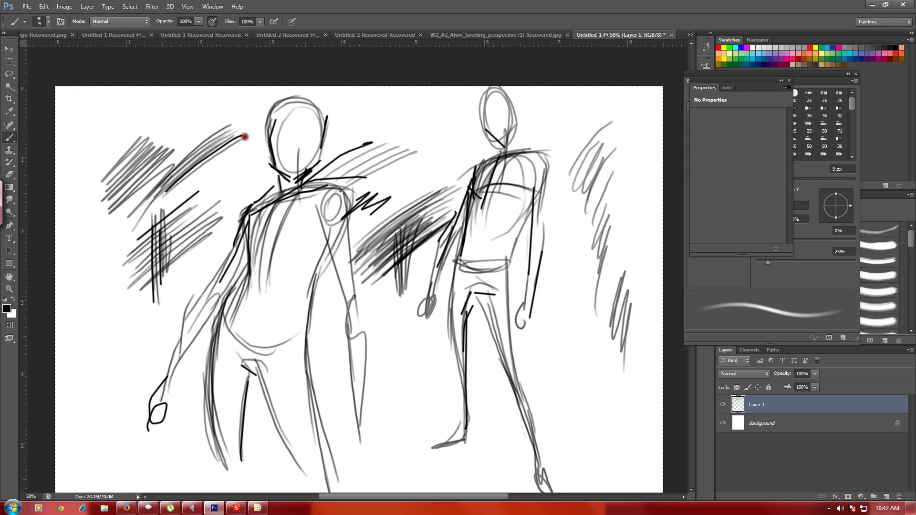
pyautogui.moveTo(179, 186); pyautogui.dragTo(239, 135)
pyautogui.moveTo(182, 198)
pyautogui.mouseDown()
pyautogui.moveTo(256, 133)
pyautogui.moveTo(246, 143)
pyautogui.mouseUp()
pyautogui.moveTo(168, 212); pyautogui.dragTo(253, 144)
pyautogui.moveTo(175, 196)
pyautogui.mouseDown()
pyautogui.moveTo(250, 153)
pyautogui.moveTo(218, 163)
pyautogui.mouseUp()
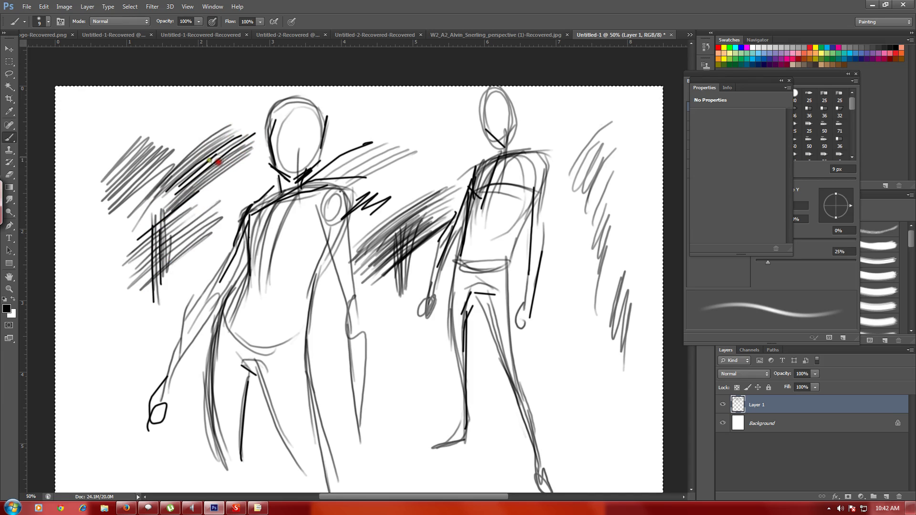
pyautogui.moveTo(193, 220)
pyautogui.mouseDown()
pyautogui.moveTo(196, 145)
pyautogui.moveTo(205, 136)
pyautogui.mouseUp()
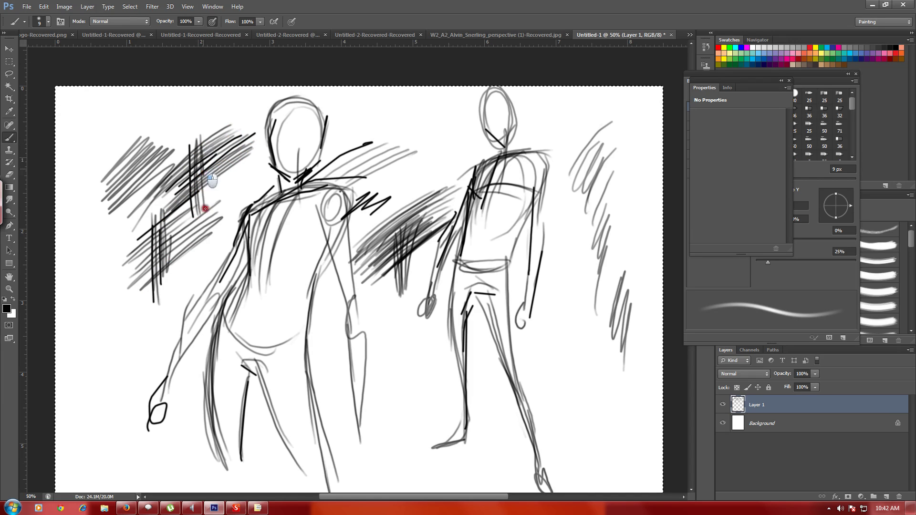
pyautogui.moveTo(205, 205)
pyautogui.mouseDown()
pyautogui.moveTo(217, 181)
pyautogui.moveTo(208, 136)
pyautogui.mouseUp()
pyautogui.moveTo(189, 166)
pyautogui.mouseDown()
pyautogui.moveTo(187, 136)
pyautogui.moveTo(253, 134)
pyautogui.mouseUp()
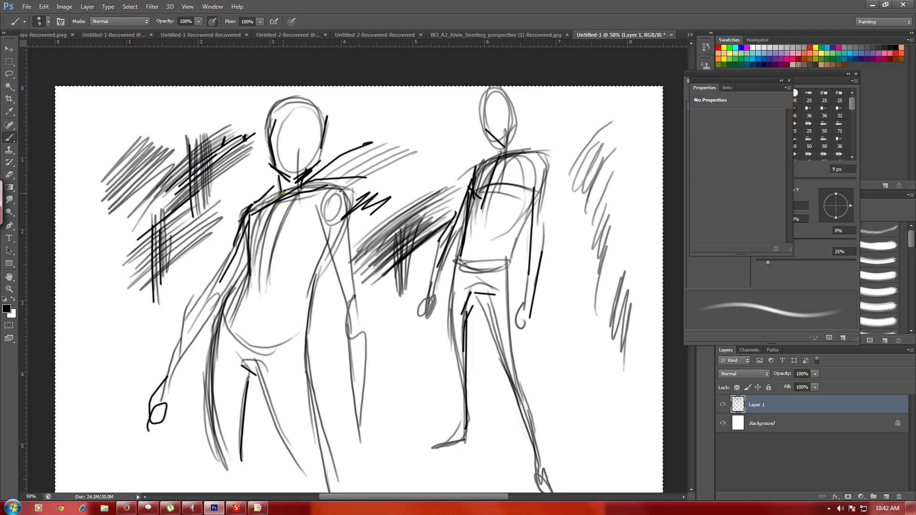
# Draw a heavy line under the first figure's chest, a centre line down the belly and darker torso contours
pyautogui.moveTo(278, 205); pyautogui.dragTo(260, 263)
pyautogui.moveTo(238, 234)
pyautogui.mouseDown()
pyautogui.moveTo(253, 243)
pyautogui.moveTo(313, 239)
pyautogui.moveTo(321, 227)
pyautogui.moveTo(270, 270)
pyautogui.mouseUp()
pyautogui.moveTo(319, 240); pyautogui.dragTo(308, 295)
pyautogui.moveTo(318, 261)
pyautogui.mouseDown()
pyautogui.moveTo(304, 340)
pyautogui.moveTo(273, 355)
pyautogui.mouseUp()
pyautogui.moveTo(261, 276)
pyautogui.mouseDown()
pyautogui.moveTo(220, 319)
pyautogui.moveTo(240, 343)
pyautogui.mouseUp()
pyautogui.moveTo(261, 297); pyautogui.dragTo(263, 260)
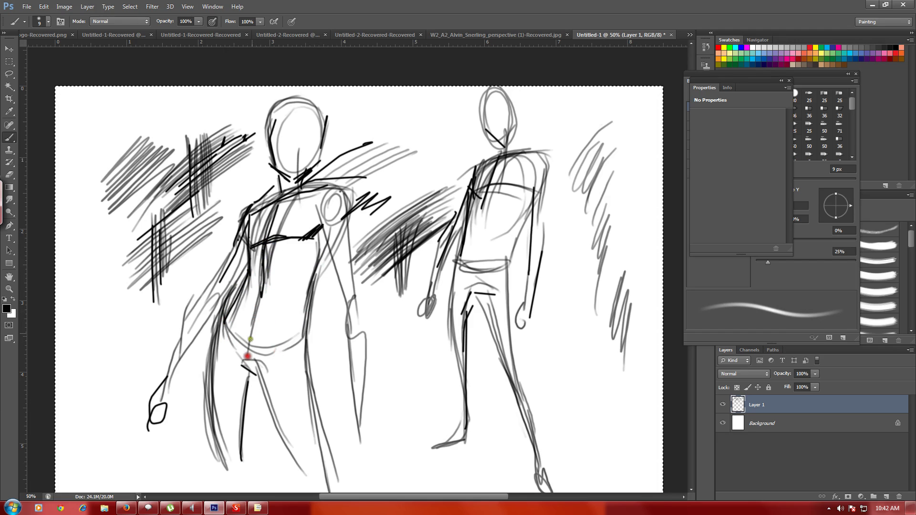
# Draw heavy brief lines over the first figure's pelvis and reinforce the inner contour of its right-hand thigh
pyautogui.moveTo(243, 357)
pyautogui.mouseDown()
pyautogui.moveTo(247, 367)
pyautogui.moveTo(230, 341)
pyautogui.moveTo(240, 353)
pyautogui.mouseUp()
pyautogui.moveTo(239, 350)
pyautogui.mouseDown()
pyautogui.moveTo(246, 365)
pyautogui.moveTo(270, 363)
pyautogui.moveTo(294, 342)
pyautogui.mouseUp()
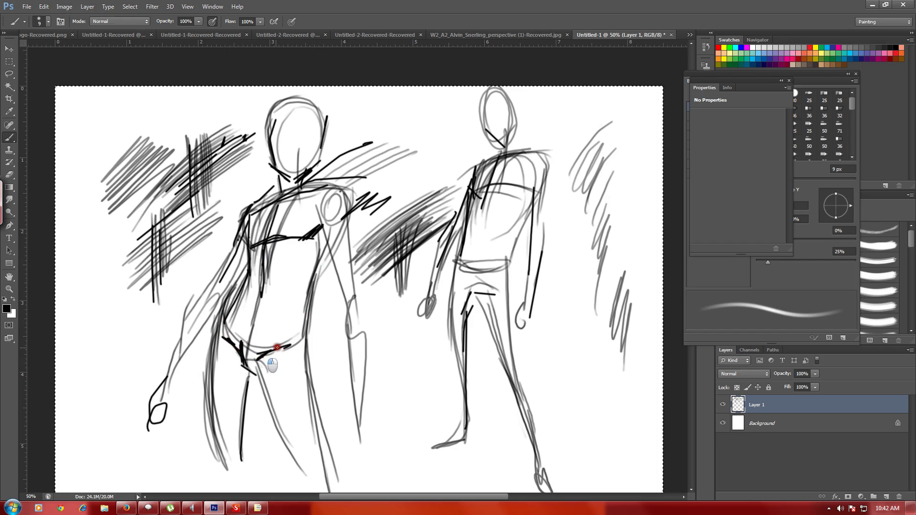
pyautogui.moveTo(262, 368)
pyautogui.mouseDown()
pyautogui.moveTo(299, 340)
pyautogui.moveTo(282, 435)
pyautogui.moveTo(295, 451)
pyautogui.mouseUp()
pyautogui.moveTo(273, 377); pyautogui.dragTo(284, 431)
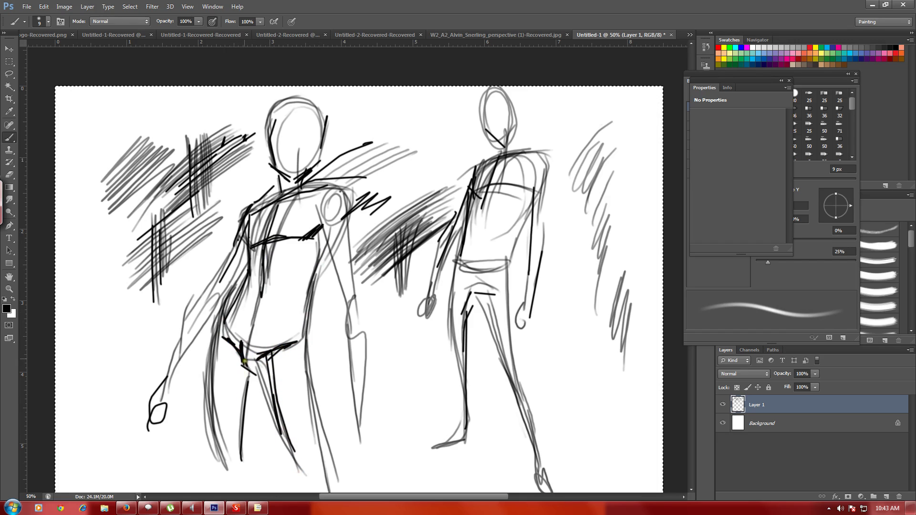
# Darken the contours of both of the first figure's thighs with heavy, tapering strokes
pyautogui.moveTo(241, 346); pyautogui.dragTo(242, 461)
pyautogui.moveTo(251, 381); pyautogui.dragTo(248, 392)
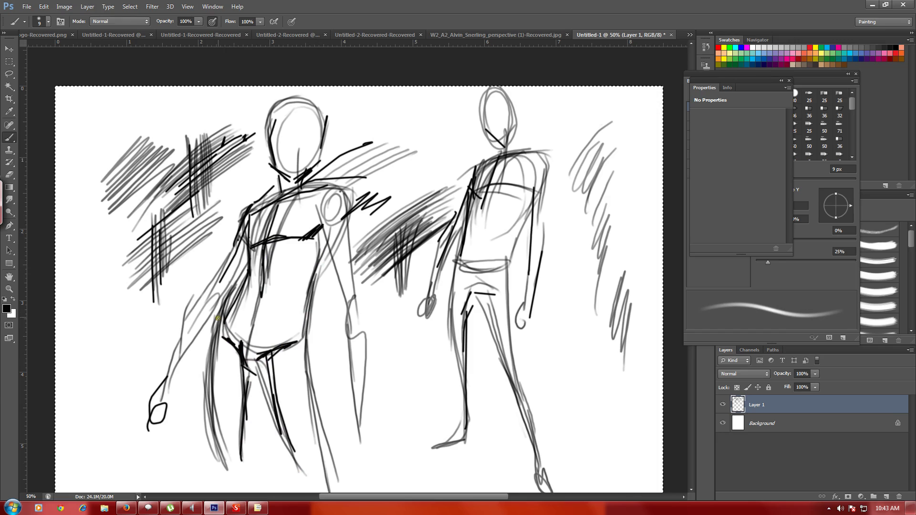
pyautogui.moveTo(218, 318); pyautogui.dragTo(213, 451)
pyautogui.moveTo(222, 419); pyautogui.dragTo(216, 456)
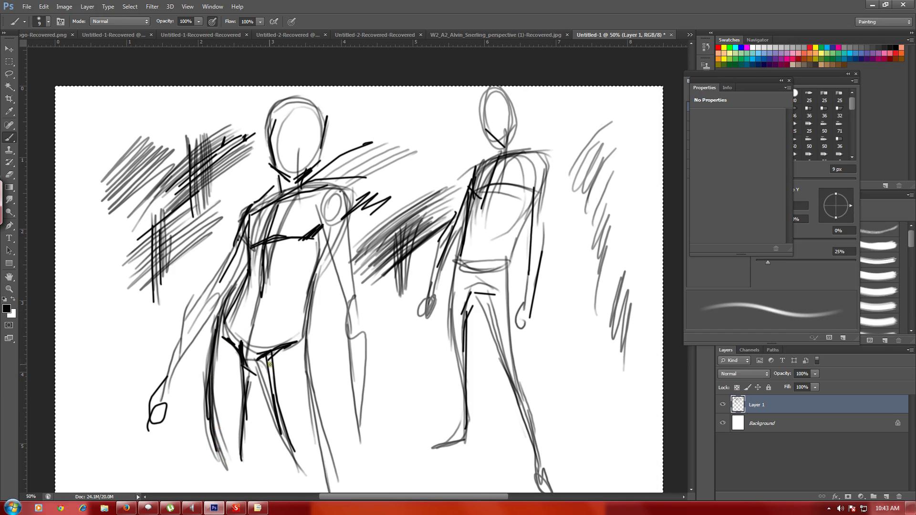
pyautogui.moveTo(248, 366)
pyautogui.mouseDown()
pyautogui.moveTo(266, 380)
pyautogui.moveTo(297, 465)
pyautogui.mouseUp()
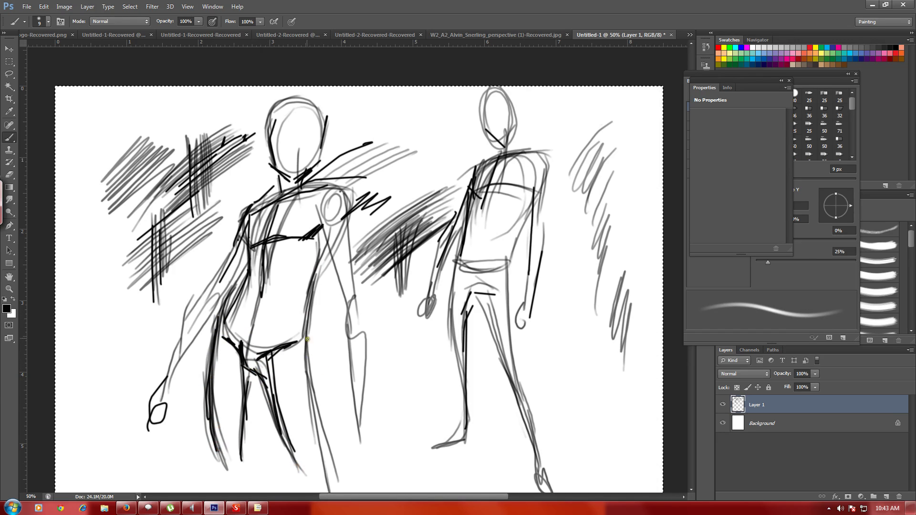
pyautogui.moveTo(307, 339); pyautogui.dragTo(327, 480)
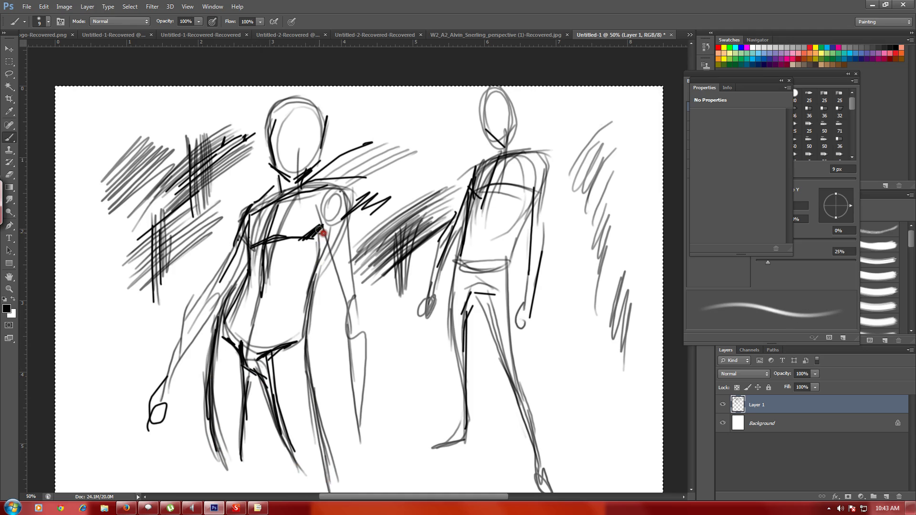
# Reinforce the first figure's right-hand arm from armpit and shoulder to wrist and rough in its hand
pyautogui.moveTo(322, 235); pyautogui.dragTo(343, 301)
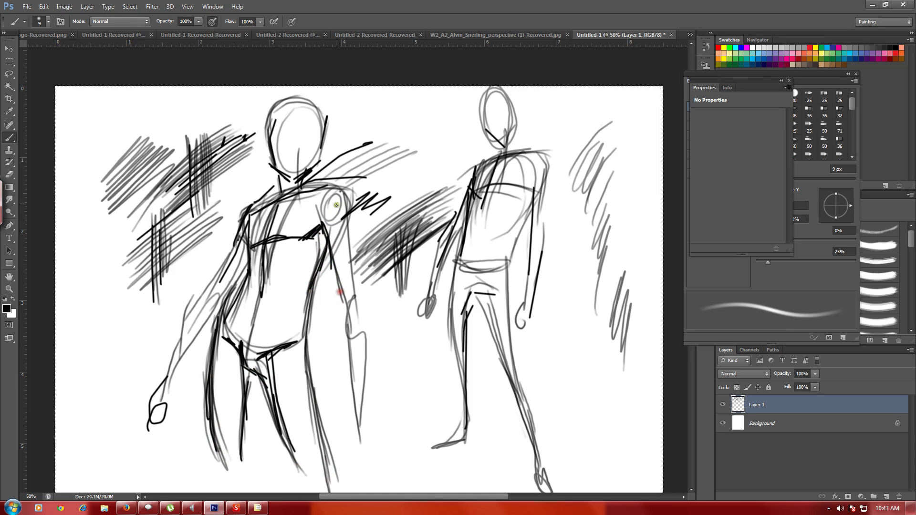
pyautogui.moveTo(348, 215); pyautogui.dragTo(356, 286)
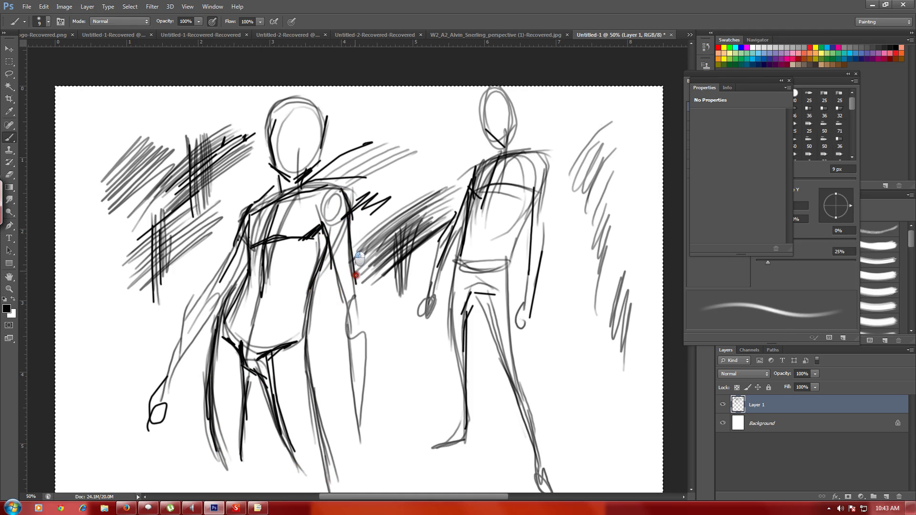
pyautogui.moveTo(353, 253); pyautogui.dragTo(357, 289)
pyautogui.moveTo(360, 281); pyautogui.dragTo(364, 386)
pyautogui.moveTo(335, 260)
pyautogui.mouseDown()
pyautogui.moveTo(367, 445)
pyautogui.moveTo(354, 429)
pyautogui.mouseUp()
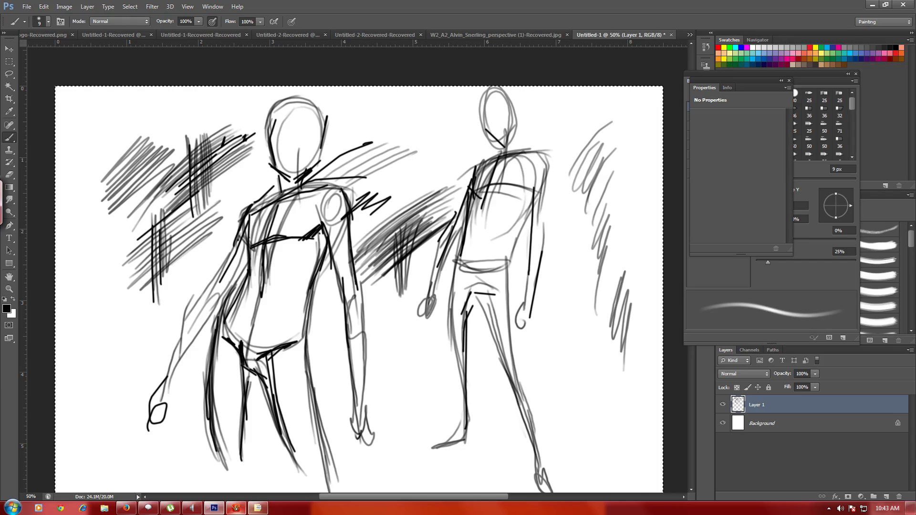
# Switch to SketchBook Pro and clear the eye sketches from the canvas
pyautogui.click(235, 508)
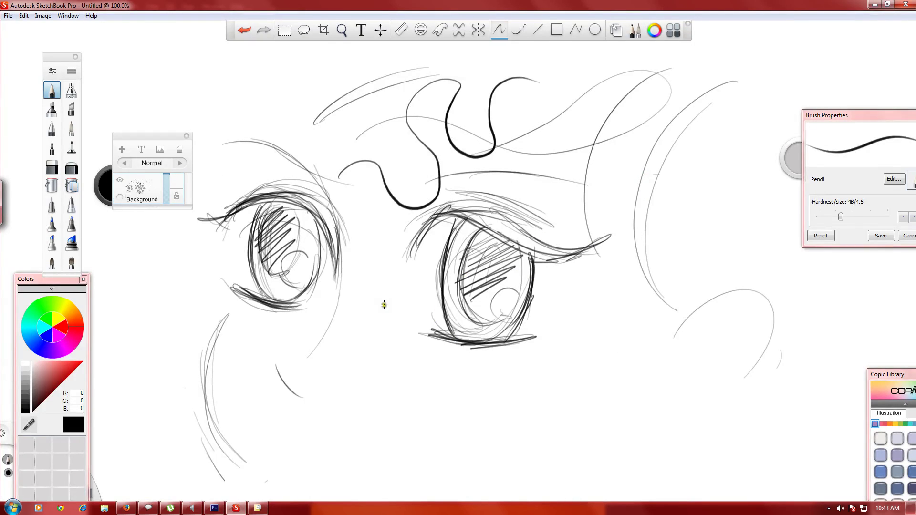
pyautogui.press('Delete')
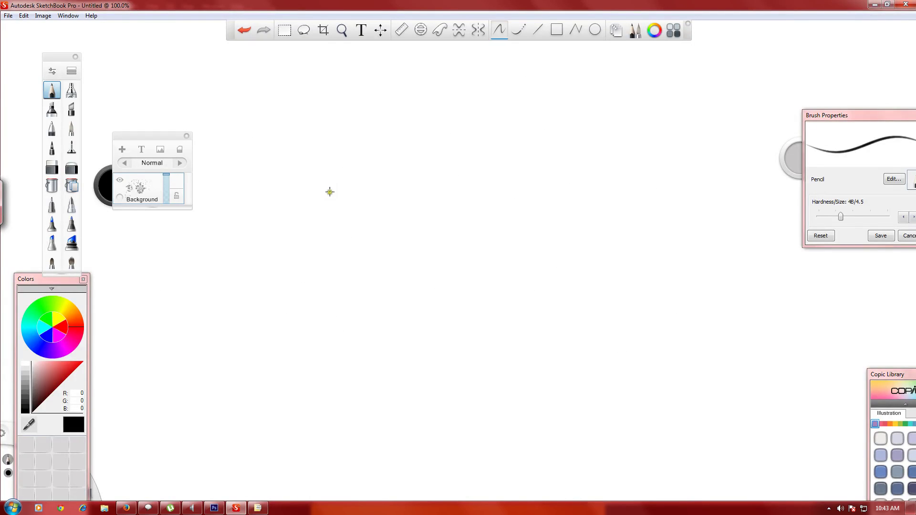
# Rough in a standing figure's oval head, neck, shoulder line, ribcage and the sides of its torso in light pencil
pyautogui.moveTo(378, 108)
pyautogui.mouseDown()
pyautogui.moveTo(438, 86)
pyautogui.moveTo(378, 135)
pyautogui.moveTo(409, 139)
pyautogui.moveTo(407, 201)
pyautogui.moveTo(449, 159)
pyautogui.mouseUp()
pyautogui.moveTo(389, 164); pyautogui.dragTo(429, 268)
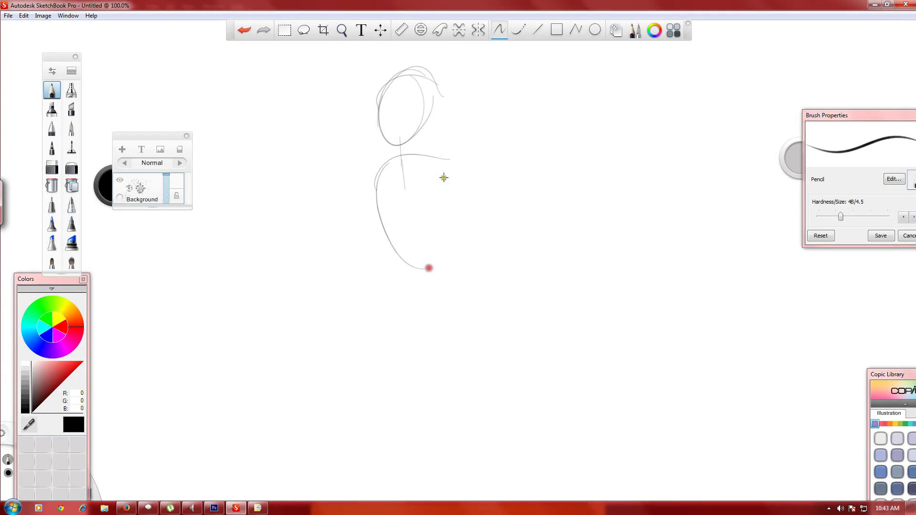
pyautogui.moveTo(439, 171); pyautogui.dragTo(435, 271)
pyautogui.moveTo(459, 234)
pyautogui.mouseDown()
pyautogui.moveTo(394, 172)
pyautogui.moveTo(410, 279)
pyautogui.mouseUp()
pyautogui.moveTo(460, 169)
pyautogui.mouseDown()
pyautogui.moveTo(381, 160)
pyautogui.moveTo(359, 173)
pyautogui.mouseUp()
pyautogui.moveTo(405, 156)
pyautogui.mouseDown()
pyautogui.moveTo(354, 189)
pyautogui.moveTo(358, 237)
pyautogui.mouseUp()
pyautogui.moveTo(356, 182); pyautogui.dragTo(360, 230)
pyautogui.moveTo(388, 172); pyautogui.dragTo(365, 276)
pyautogui.moveTo(451, 152); pyautogui.dragTo(473, 204)
pyautogui.moveTo(419, 154); pyautogui.dragTo(457, 319)
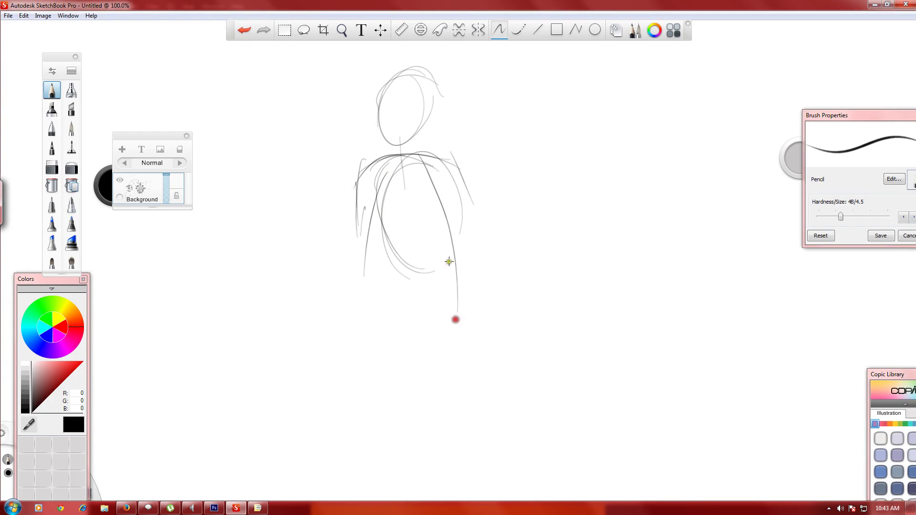
# Sketch the standing figure's waist, rounded pelvis and the outer contour of its left-hand thigh
pyautogui.moveTo(449, 213); pyautogui.dragTo(434, 366)
pyautogui.moveTo(378, 231); pyautogui.dragTo(401, 290)
pyautogui.moveTo(398, 261); pyautogui.dragTo(371, 329)
pyautogui.moveTo(392, 284); pyautogui.dragTo(372, 356)
pyautogui.moveTo(460, 200)
pyautogui.mouseDown()
pyautogui.moveTo(458, 325)
pyautogui.moveTo(376, 309)
pyautogui.mouseUp()
pyautogui.moveTo(376, 308); pyautogui.dragTo(418, 315)
pyautogui.moveTo(398, 256); pyautogui.dragTo(377, 311)
pyautogui.moveTo(367, 285)
pyautogui.mouseDown()
pyautogui.moveTo(362, 342)
pyautogui.moveTo(374, 430)
pyautogui.mouseUp()
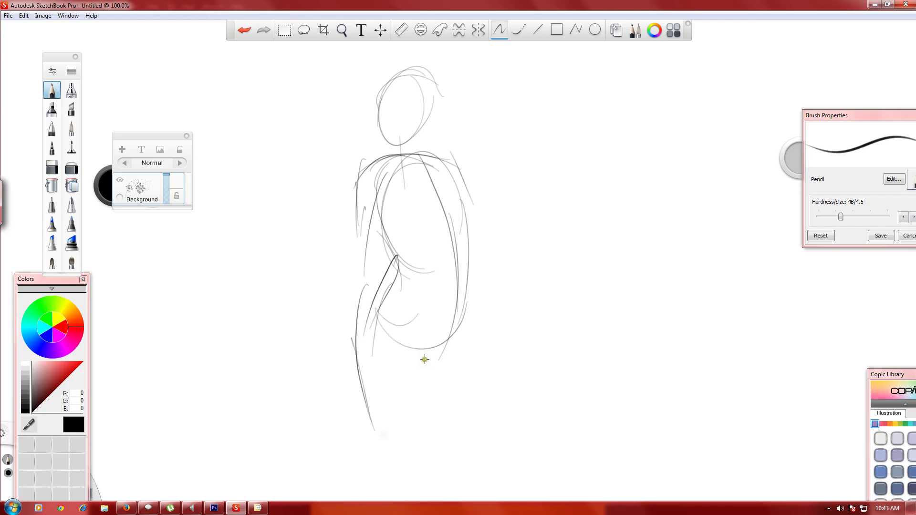
# Draw the standing figure's crotch line and the contours of both thighs, angling the right-hand leg outward
pyautogui.moveTo(457, 327)
pyautogui.mouseDown()
pyautogui.moveTo(433, 347)
pyautogui.moveTo(407, 424)
pyautogui.mouseUp()
pyautogui.moveTo(426, 348); pyautogui.dragTo(408, 442)
pyautogui.moveTo(348, 367); pyautogui.dragTo(378, 435)
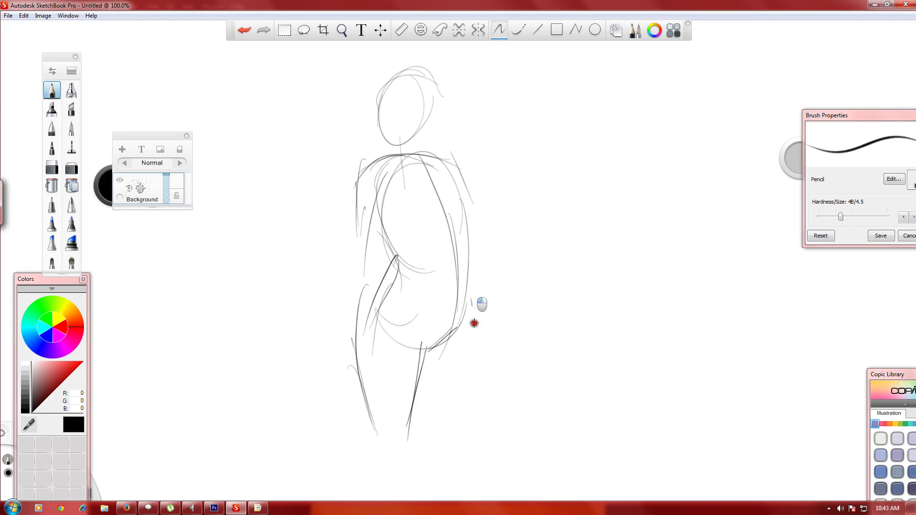
pyautogui.moveTo(470, 314); pyautogui.dragTo(494, 397)
pyautogui.moveTo(471, 299); pyautogui.dragTo(502, 417)
pyautogui.moveTo(427, 351); pyautogui.dragTo(490, 429)
# Sketch the standing figure's right-hand arm raised and bent, with the forearm returning to the head
pyautogui.moveTo(444, 155); pyautogui.dragTo(500, 223)
pyautogui.moveTo(456, 174)
pyautogui.mouseDown()
pyautogui.moveTo(510, 221)
pyautogui.moveTo(529, 210)
pyautogui.mouseUp()
pyautogui.moveTo(513, 131)
pyautogui.mouseDown()
pyautogui.moveTo(436, 71)
pyautogui.moveTo(548, 191)
pyautogui.mouseUp()
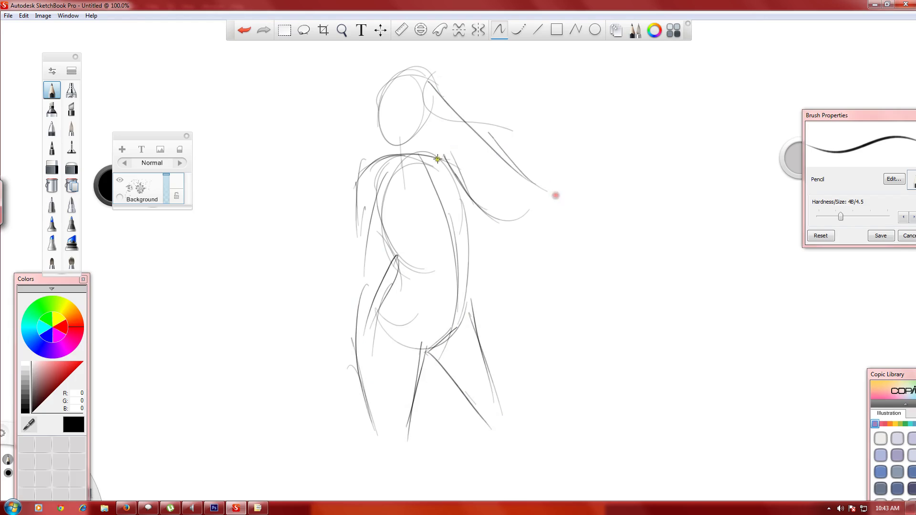
pyautogui.moveTo(447, 160); pyautogui.dragTo(547, 192)
pyautogui.moveTo(462, 171); pyautogui.dragTo(560, 197)
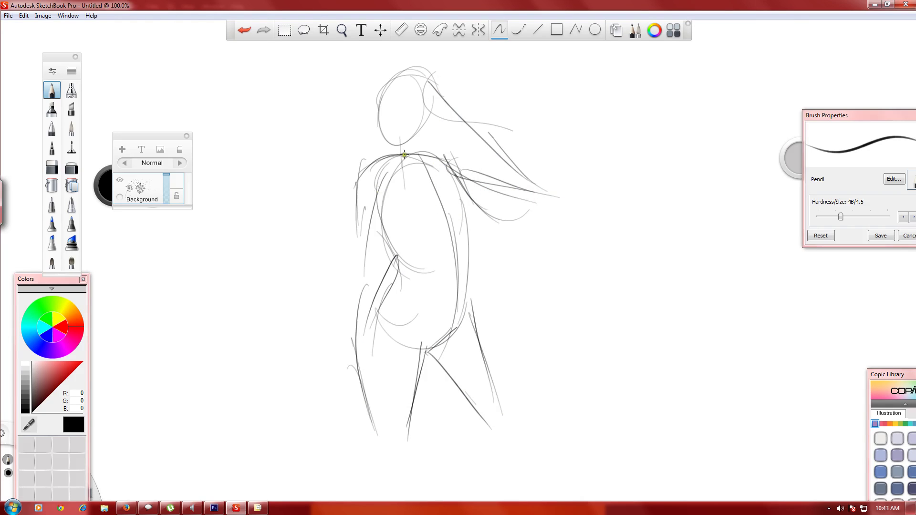
pyautogui.moveTo(434, 155)
pyautogui.mouseDown()
pyautogui.moveTo(434, 184)
pyautogui.moveTo(448, 168)
pyautogui.moveTo(485, 205)
pyautogui.mouseUp()
pyautogui.moveTo(476, 186); pyautogui.dragTo(455, 216)
# Add a round chest form, neck lines and a larger head outline to the standing figure
pyautogui.moveTo(401, 161)
pyautogui.mouseDown()
pyautogui.moveTo(433, 202)
pyautogui.moveTo(395, 219)
pyautogui.moveTo(383, 191)
pyautogui.mouseUp()
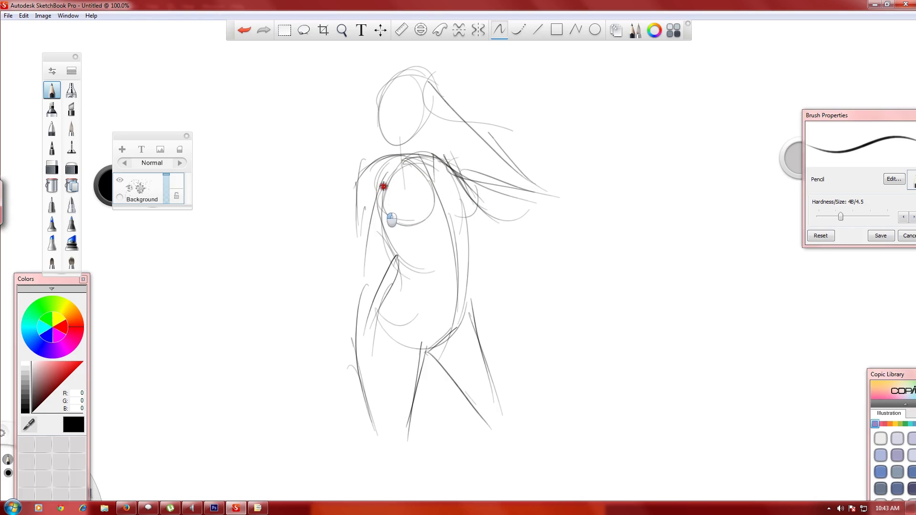
pyautogui.moveTo(393, 115)
pyautogui.mouseDown()
pyautogui.moveTo(394, 149)
pyautogui.moveTo(405, 157)
pyautogui.mouseUp()
pyautogui.moveTo(422, 66)
pyautogui.mouseDown()
pyautogui.moveTo(378, 106)
pyautogui.moveTo(440, 120)
pyautogui.moveTo(380, 108)
pyautogui.moveTo(387, 156)
pyautogui.moveTo(350, 245)
pyautogui.mouseUp()
# Draw the standing figure's left-hand arm hanging away from the body, with forearm contours and a rough hand
pyautogui.moveTo(365, 174); pyautogui.dragTo(350, 252)
pyautogui.moveTo(363, 201); pyautogui.dragTo(358, 290)
pyautogui.moveTo(353, 229); pyautogui.dragTo(329, 339)
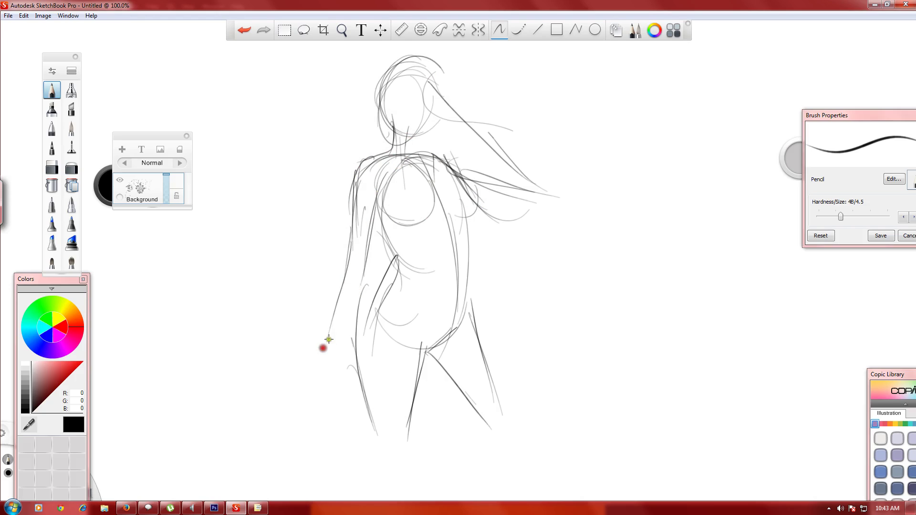
pyautogui.moveTo(368, 278); pyautogui.dragTo(342, 349)
pyautogui.moveTo(341, 296); pyautogui.dragTo(312, 381)
pyautogui.moveTo(322, 352); pyautogui.dragTo(304, 384)
pyautogui.moveTo(351, 332)
pyautogui.mouseDown()
pyautogui.moveTo(304, 403)
pyautogui.moveTo(278, 419)
pyautogui.mouseUp()
pyautogui.moveTo(293, 376); pyautogui.dragTo(310, 382)
pyautogui.moveTo(312, 383); pyautogui.dragTo(288, 406)
pyautogui.moveTo(316, 379); pyautogui.dragTo(306, 435)
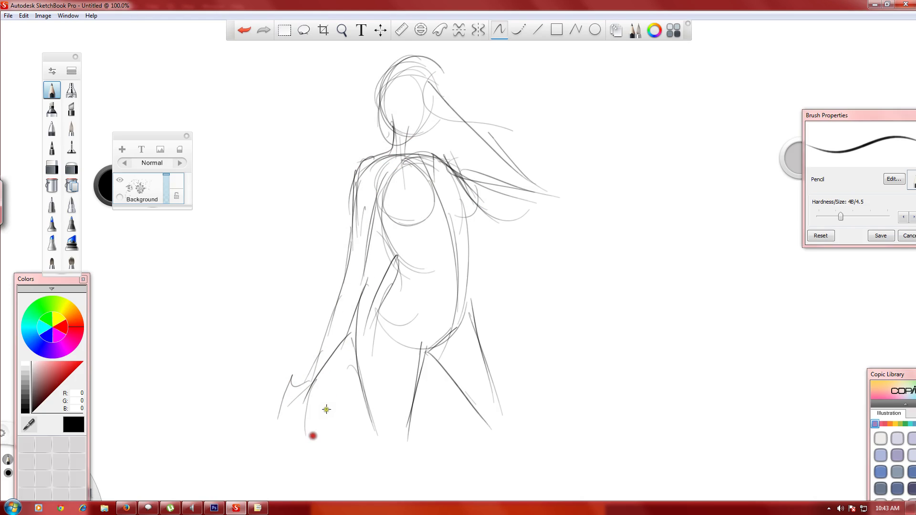
# Darken the standing figure's waist and hip contours and add a curved line across the pelvis
pyautogui.moveTo(374, 209); pyautogui.dragTo(396, 253)
pyautogui.moveTo(374, 222); pyautogui.dragTo(401, 262)
pyautogui.moveTo(395, 260)
pyautogui.mouseDown()
pyautogui.moveTo(358, 336)
pyautogui.moveTo(366, 426)
pyautogui.mouseUp()
pyautogui.moveTo(351, 349)
pyautogui.mouseDown()
pyautogui.moveTo(396, 325)
pyautogui.moveTo(418, 347)
pyautogui.moveTo(424, 377)
pyautogui.moveTo(467, 301)
pyautogui.mouseUp()
pyautogui.moveTo(468, 215)
pyautogui.mouseDown()
pyautogui.moveTo(462, 270)
pyautogui.moveTo(473, 319)
pyautogui.mouseUp()
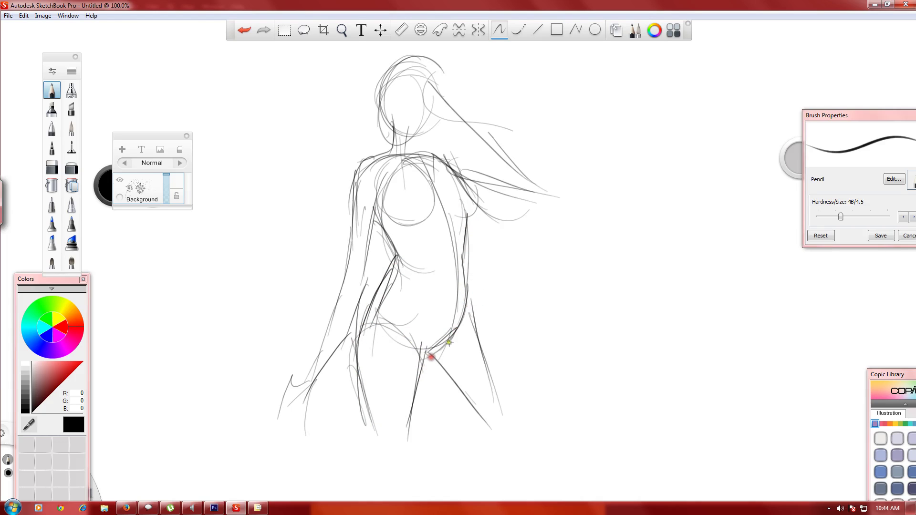
# Reinforce the outer and inner contours of the standing figure's right-hand thigh with darker strokes
pyautogui.moveTo(461, 274); pyautogui.dragTo(485, 423)
pyautogui.moveTo(431, 372); pyautogui.dragTo(488, 430)
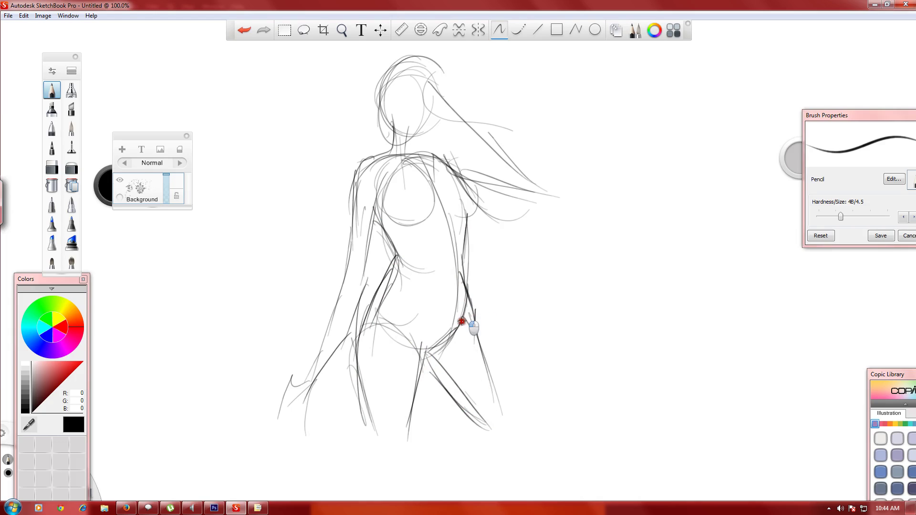
pyautogui.moveTo(462, 318); pyautogui.dragTo(510, 425)
pyautogui.moveTo(491, 370); pyautogui.dragTo(510, 435)
# Refine the standing figure's head, neck, right-hand shoulder and chest outlines and darken the torso side
pyautogui.moveTo(396, 64); pyautogui.dragTo(427, 137)
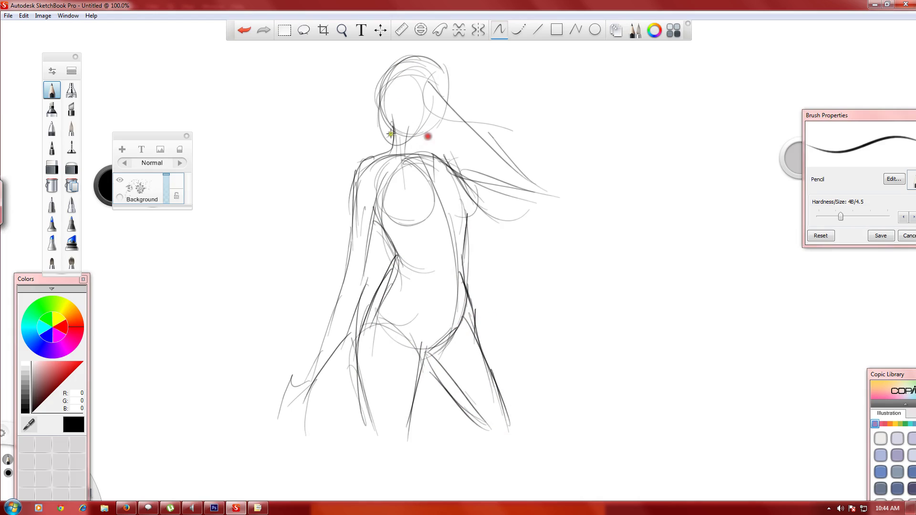
pyautogui.moveTo(404, 76)
pyautogui.mouseDown()
pyautogui.moveTo(423, 153)
pyautogui.moveTo(444, 167)
pyautogui.moveTo(450, 217)
pyautogui.mouseUp()
pyautogui.moveTo(438, 163); pyautogui.dragTo(472, 190)
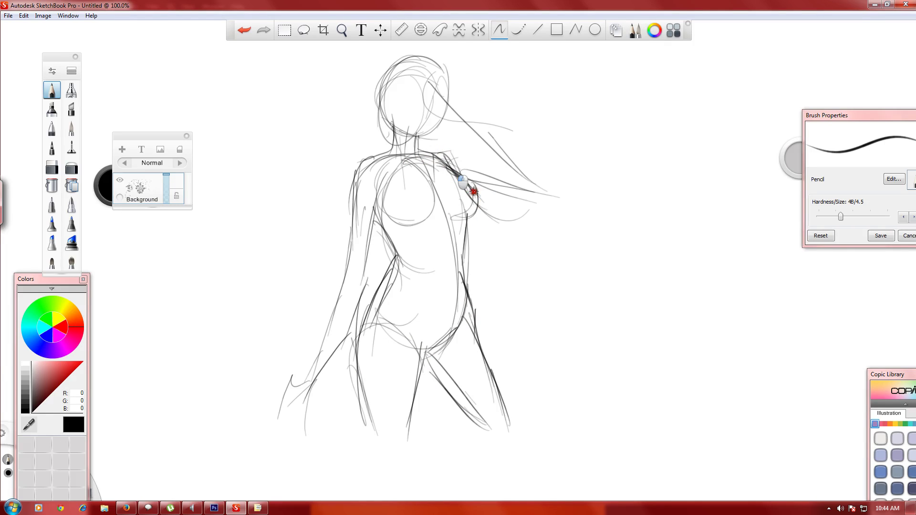
pyautogui.moveTo(410, 163); pyautogui.dragTo(438, 189)
pyautogui.moveTo(400, 162)
pyautogui.mouseDown()
pyautogui.moveTo(416, 170)
pyautogui.moveTo(378, 205)
pyautogui.moveTo(427, 226)
pyautogui.moveTo(444, 340)
pyautogui.moveTo(432, 354)
pyautogui.mouseUp()
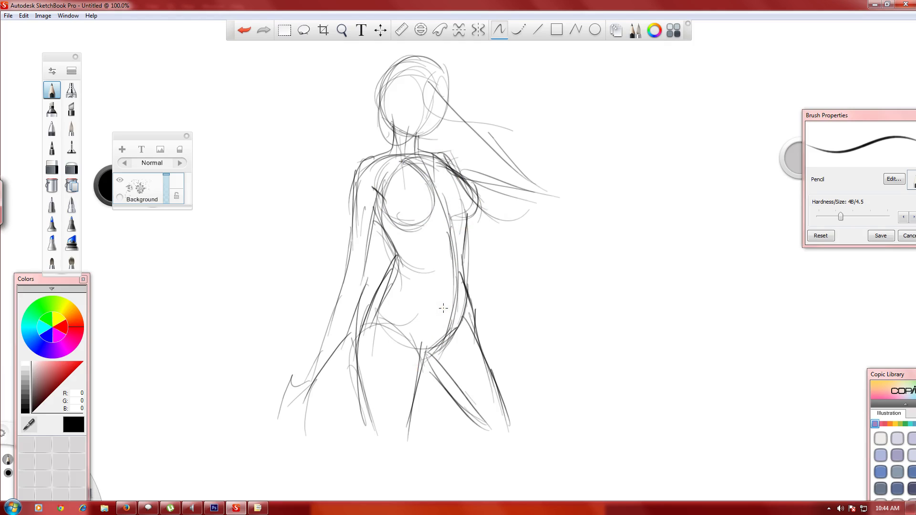
# Rough in the ribcage and rounded hips of a second figure on all fours beside the standing figure
pyautogui.moveTo(591, 266)
pyautogui.mouseDown()
pyautogui.moveTo(661, 242)
pyautogui.moveTo(677, 245)
pyautogui.mouseUp()
pyautogui.moveTo(595, 287)
pyautogui.mouseDown()
pyautogui.moveTo(610, 315)
pyautogui.moveTo(691, 350)
pyautogui.mouseUp()
pyautogui.moveTo(683, 241); pyautogui.dragTo(705, 313)
pyautogui.moveTo(699, 278); pyautogui.dragTo(701, 328)
pyautogui.moveTo(608, 332); pyautogui.dragTo(718, 340)
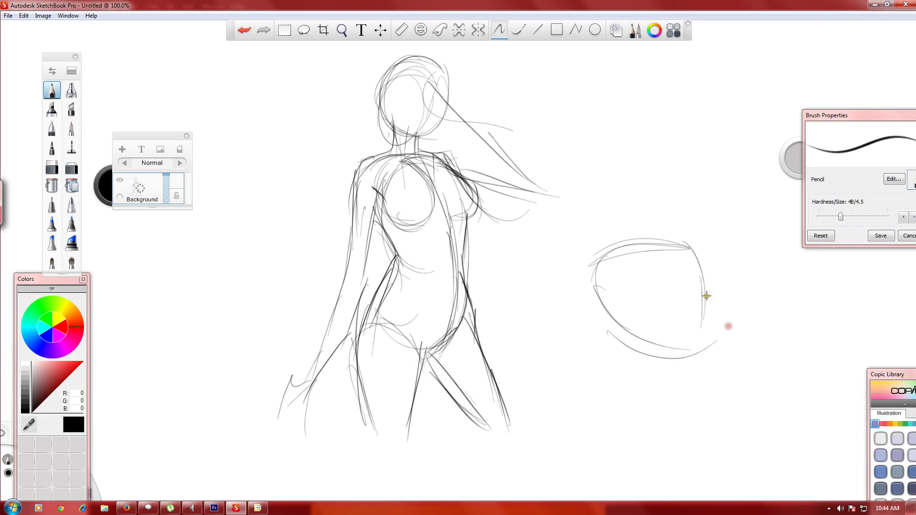
pyautogui.moveTo(743, 294)
pyautogui.mouseDown()
pyautogui.moveTo(781, 331)
pyautogui.moveTo(689, 371)
pyautogui.moveTo(638, 354)
pyautogui.mouseUp()
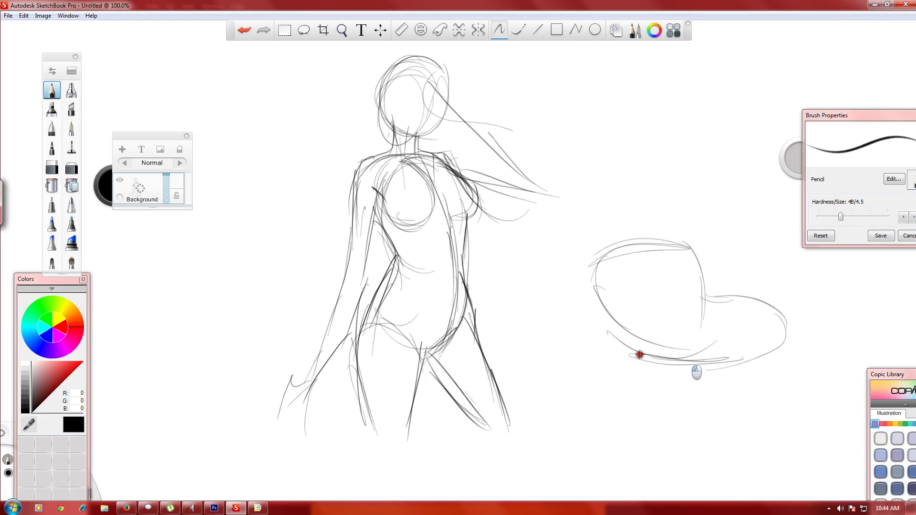
# Sketch the crouching figure's oval head, shoulders and both supporting arms
pyautogui.moveTo(650, 262)
pyautogui.mouseDown()
pyautogui.moveTo(696, 242)
pyautogui.moveTo(677, 432)
pyautogui.mouseUp()
pyautogui.moveTo(612, 237)
pyautogui.mouseDown()
pyautogui.moveTo(585, 305)
pyautogui.moveTo(620, 425)
pyautogui.mouseUp()
pyautogui.moveTo(607, 223)
pyautogui.mouseDown()
pyautogui.moveTo(628, 288)
pyautogui.moveTo(651, 242)
pyautogui.moveTo(607, 190)
pyautogui.moveTo(596, 196)
pyautogui.moveTo(647, 287)
pyautogui.moveTo(620, 297)
pyautogui.moveTo(658, 284)
pyautogui.mouseUp()
pyautogui.moveTo(623, 177); pyautogui.dragTo(628, 310)
pyautogui.moveTo(594, 196); pyautogui.dragTo(616, 298)
pyautogui.moveTo(587, 223)
pyautogui.mouseDown()
pyautogui.moveTo(606, 286)
pyautogui.moveTo(654, 275)
pyautogui.moveTo(608, 190)
pyautogui.moveTo(659, 250)
pyautogui.moveTo(603, 184)
pyautogui.moveTo(604, 278)
pyautogui.moveTo(611, 198)
pyautogui.moveTo(648, 246)
pyautogui.moveTo(673, 477)
pyautogui.mouseUp()
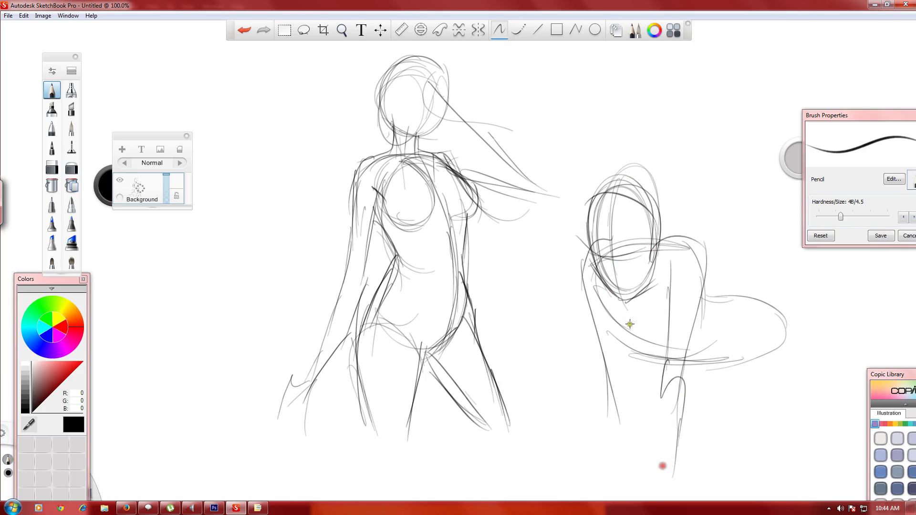
# Draw the inner contour and forearm of the crouching figure's left-hand arm
pyautogui.moveTo(616, 293); pyautogui.dragTo(619, 375)
pyautogui.moveTo(620, 360); pyautogui.dragTo(634, 457)
pyautogui.moveTo(602, 383); pyautogui.dragTo(623, 474)
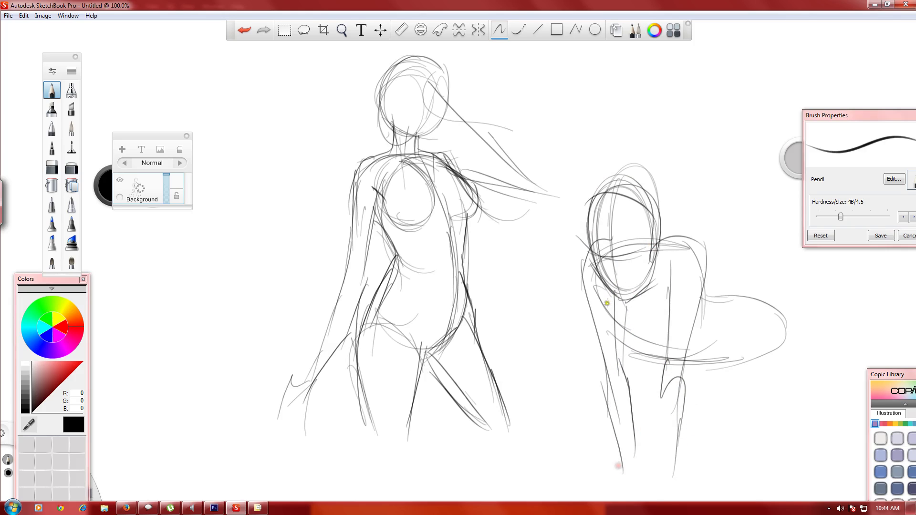
# Add neck lines and hanging chest forms between the crouching figure's arms
pyautogui.moveTo(650, 290); pyautogui.dragTo(639, 317)
pyautogui.moveTo(644, 307); pyautogui.dragTo(625, 329)
pyautogui.moveTo(607, 297)
pyautogui.mouseDown()
pyautogui.moveTo(611, 325)
pyautogui.moveTo(644, 354)
pyautogui.mouseUp()
pyautogui.moveTo(640, 319); pyautogui.dragTo(628, 371)
pyautogui.moveTo(644, 301); pyautogui.dragTo(639, 355)
pyautogui.moveTo(638, 336)
pyautogui.mouseDown()
pyautogui.moveTo(640, 348)
pyautogui.moveTo(675, 326)
pyautogui.mouseUp()
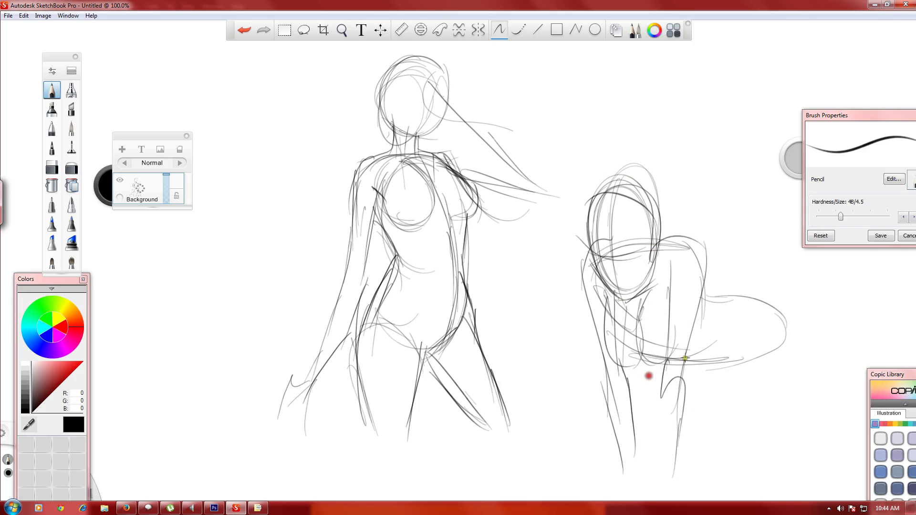
# Draw an oval hip form and the thigh lines of the crouching figure
pyautogui.moveTo(778, 319)
pyautogui.mouseDown()
pyautogui.moveTo(795, 332)
pyautogui.moveTo(722, 349)
pyautogui.mouseUp()
pyautogui.moveTo(744, 358)
pyautogui.mouseDown()
pyautogui.moveTo(771, 305)
pyautogui.moveTo(803, 323)
pyautogui.mouseUp()
pyautogui.moveTo(797, 310)
pyautogui.mouseDown()
pyautogui.moveTo(812, 404)
pyautogui.moveTo(829, 415)
pyautogui.moveTo(735, 363)
pyautogui.moveTo(702, 451)
pyautogui.mouseUp()
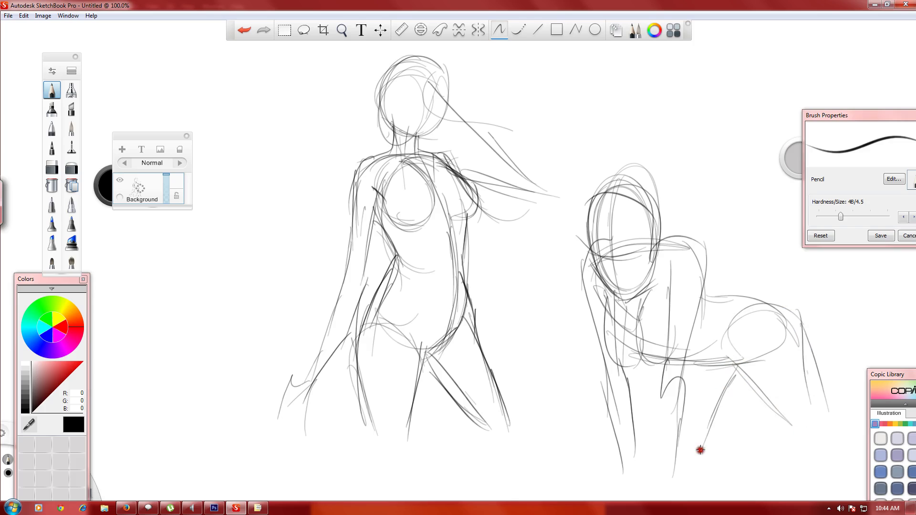
# Reinforce the crouching figure's back and belly contours and circle the lower part of its face
pyautogui.moveTo(693, 358); pyautogui.dragTo(681, 401)
pyautogui.moveTo(706, 303)
pyautogui.mouseDown()
pyautogui.moveTo(794, 311)
pyautogui.moveTo(753, 299)
pyautogui.moveTo(713, 313)
pyautogui.mouseUp()
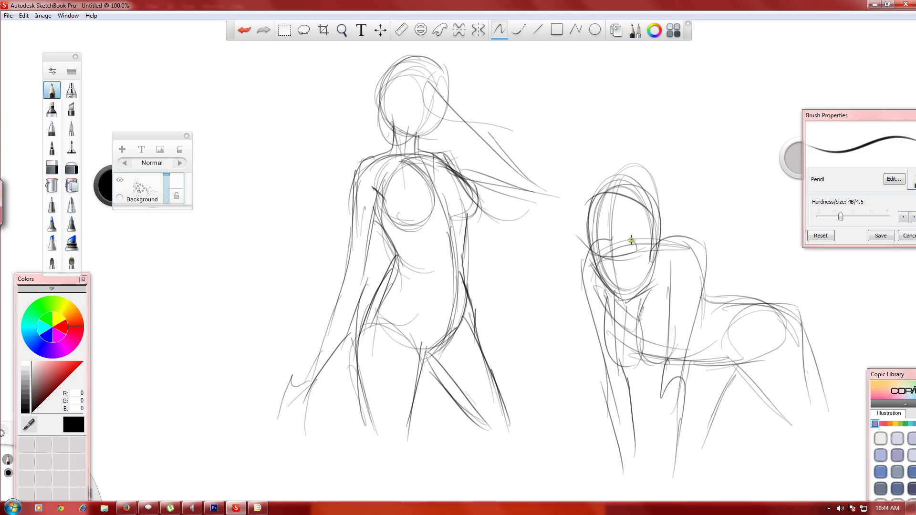
pyautogui.moveTo(632, 240)
pyautogui.mouseDown()
pyautogui.moveTo(649, 260)
pyautogui.moveTo(610, 294)
pyautogui.mouseUp()
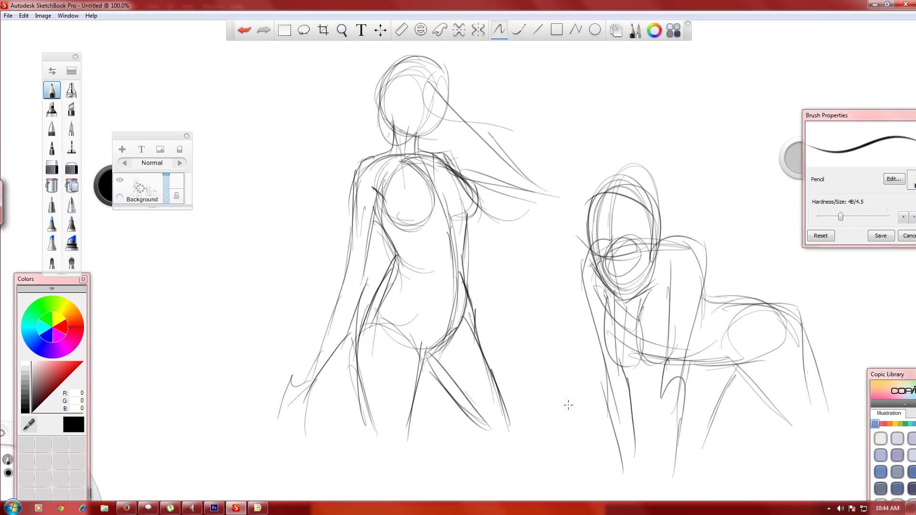
# Draw loose, flowing test curves in the empty area beside the standing figure's hanging arm
pyautogui.moveTo(188, 112); pyautogui.dragTo(217, 215)
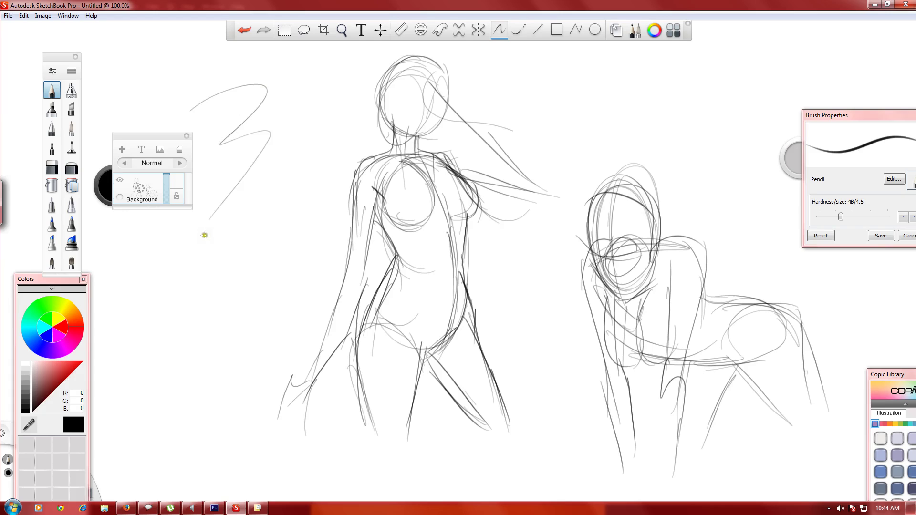
pyautogui.moveTo(171, 248)
pyautogui.mouseDown()
pyautogui.moveTo(198, 290)
pyautogui.moveTo(198, 354)
pyautogui.mouseUp()
pyautogui.moveTo(186, 386)
pyautogui.mouseDown()
pyautogui.moveTo(250, 415)
pyautogui.moveTo(275, 342)
pyautogui.moveTo(278, 195)
pyautogui.moveTo(265, 248)
pyautogui.mouseUp()
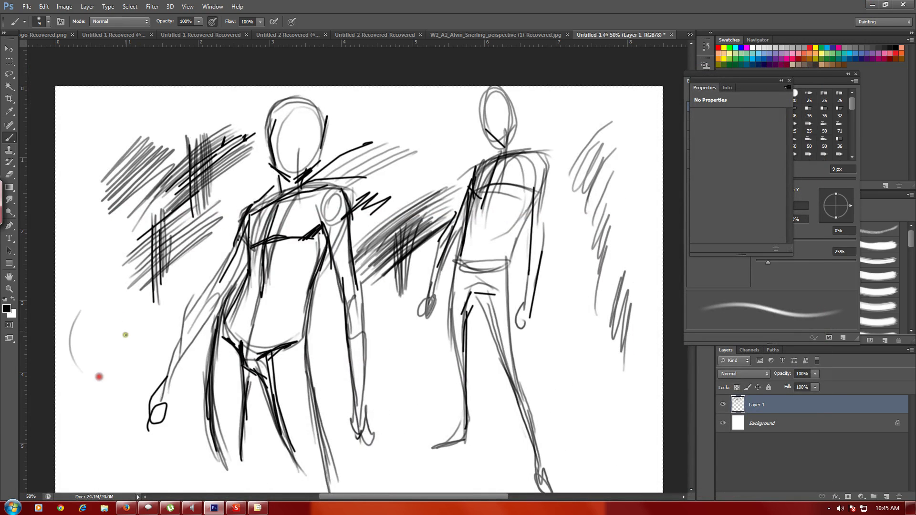
# Switch to Photoshop and sketch a double circle with crossing centre lines beside the first figure's left-hand hand
pyautogui.moveTo(125, 335)
pyautogui.mouseDown()
pyautogui.moveTo(90, 310)
pyautogui.moveTo(87, 355)
pyautogui.moveTo(118, 340)
pyautogui.moveTo(113, 362)
pyautogui.mouseUp()
pyautogui.moveTo(99, 325); pyautogui.dragTo(97, 394)
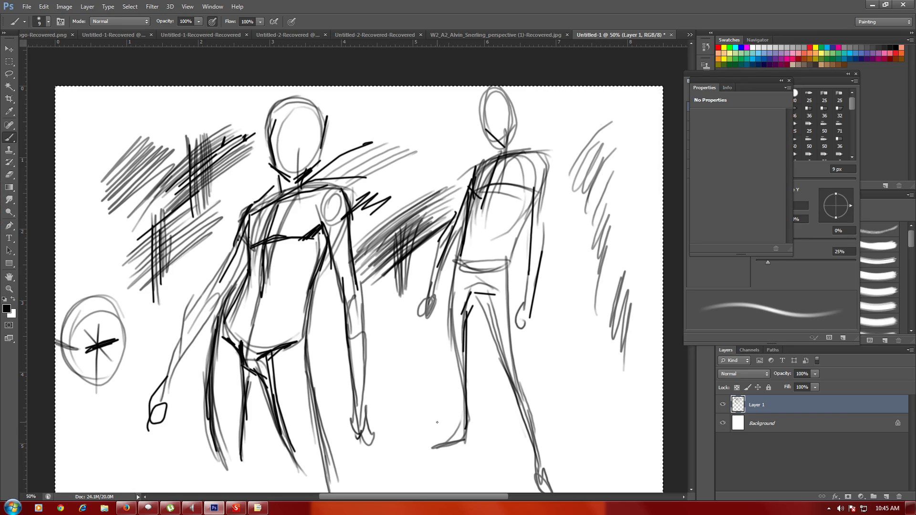
# Show the TouchPanel entry among the installed programs and bring up the Debut Video Capture window
pyautogui.press('super')
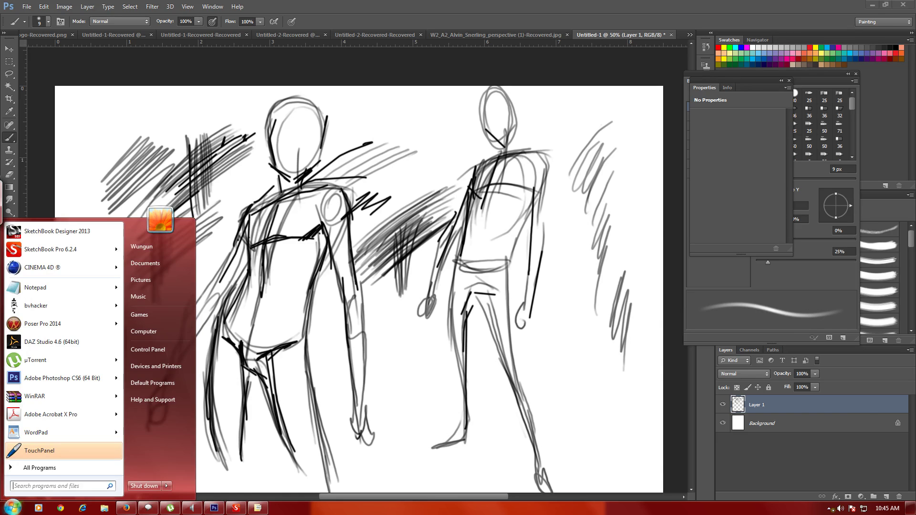
pyautogui.click(829, 508)
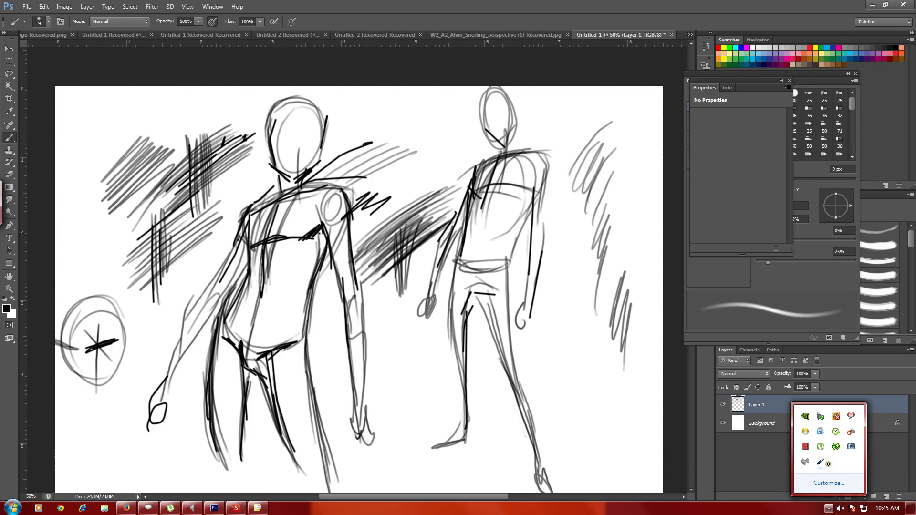
pyautogui.click(806, 447)
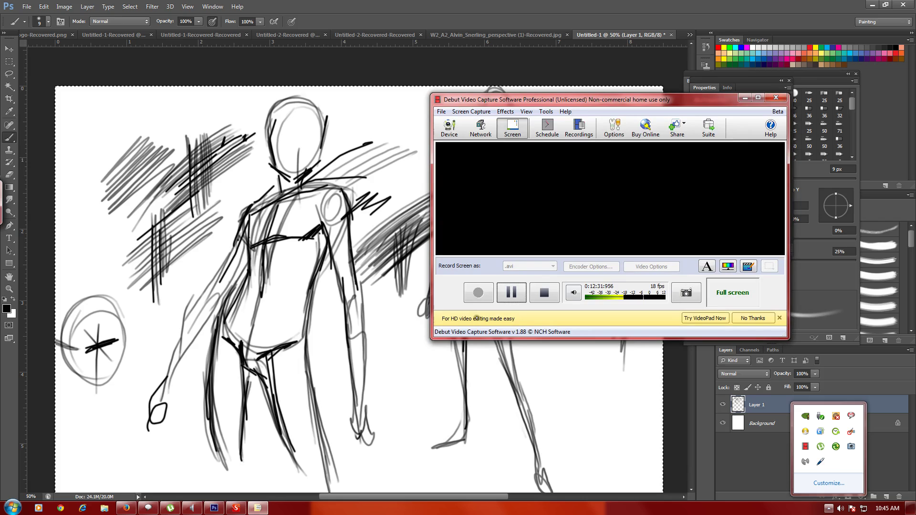